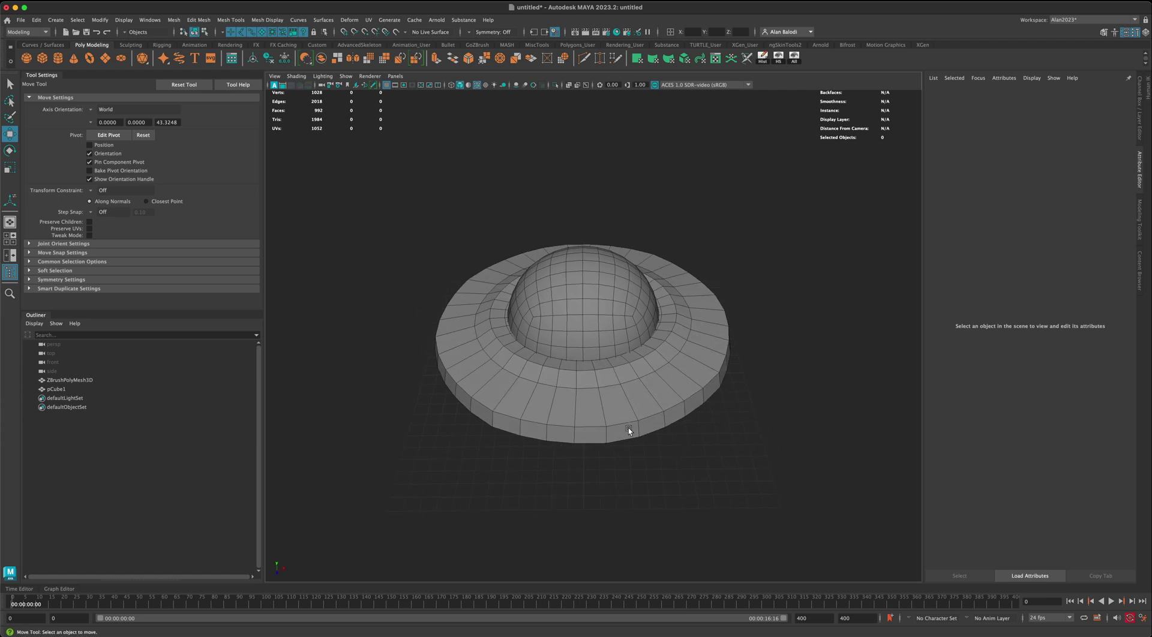
# Step: Select the saucer body and dome meshes together and open their UVs in the UV Editor
pyautogui.moveTo(471, 375)
pyautogui.keyDown('alt'); pyautogui.mouseDown()
pyautogui.moveTo(468, 436)
pyautogui.moveTo(473, 394)
pyautogui.mouseUp(); pyautogui.keyUp('alt')
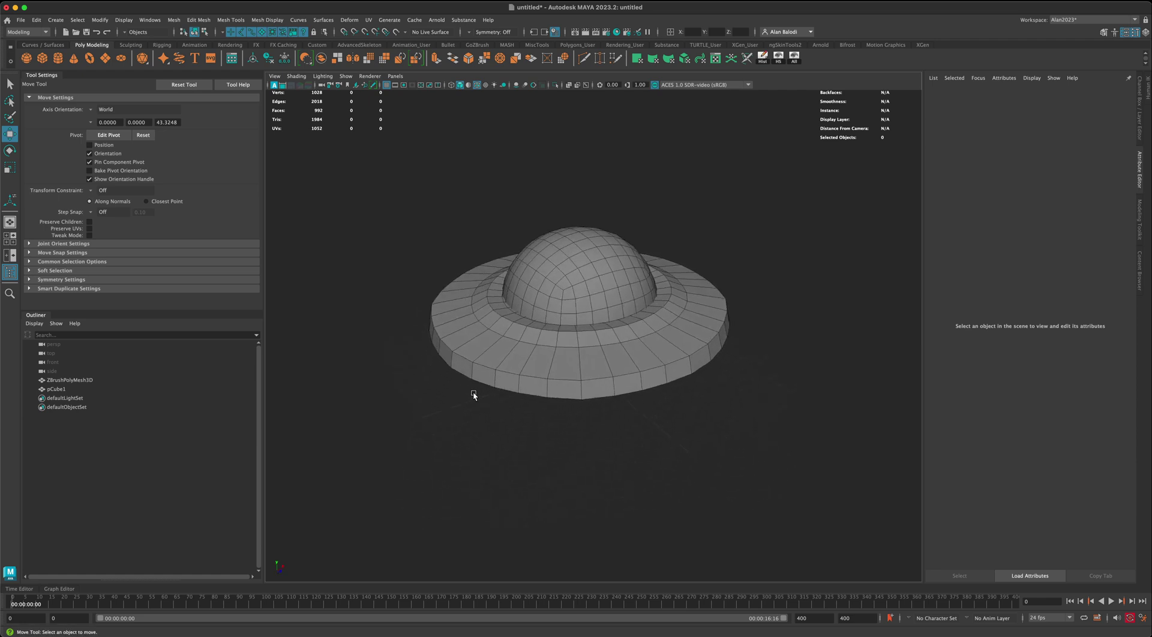
pyautogui.keyDown('alt'); pyautogui.moveTo(667, 435); pyautogui.dragTo(451, 323); pyautogui.keyUp('alt')
pyautogui.keyDown('alt'); pyautogui.moveTo(520, 368); pyautogui.dragTo(581, 366); pyautogui.keyUp('alt')
pyautogui.click(582, 324)
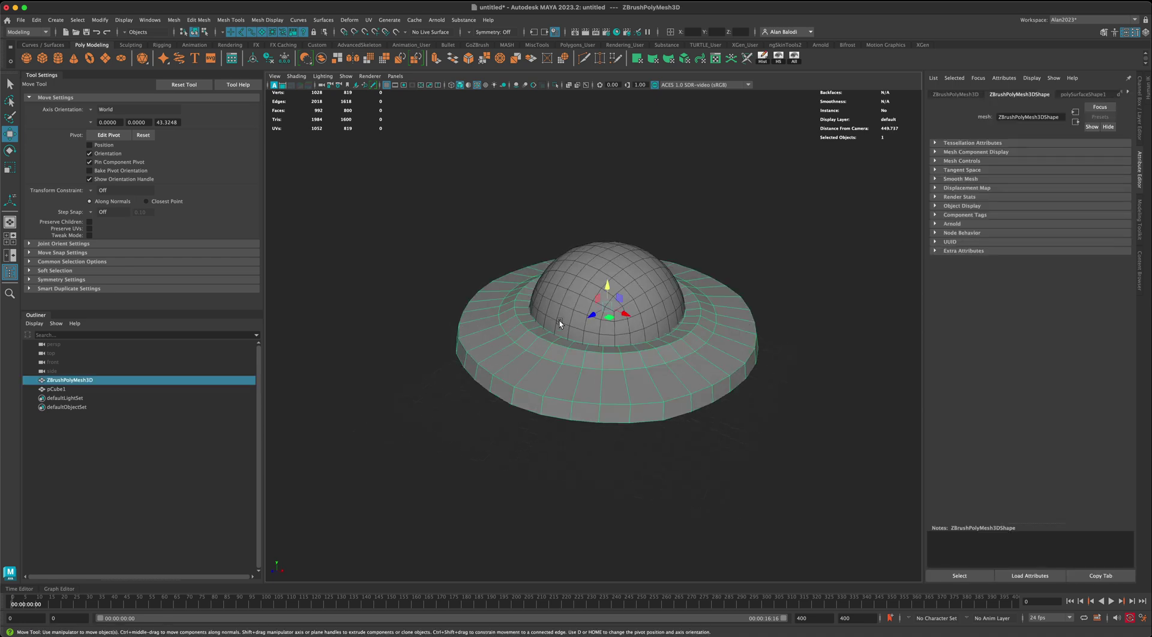
pyautogui.keyDown('shift'); pyautogui.click(558, 303); pyautogui.keyUp('shift')
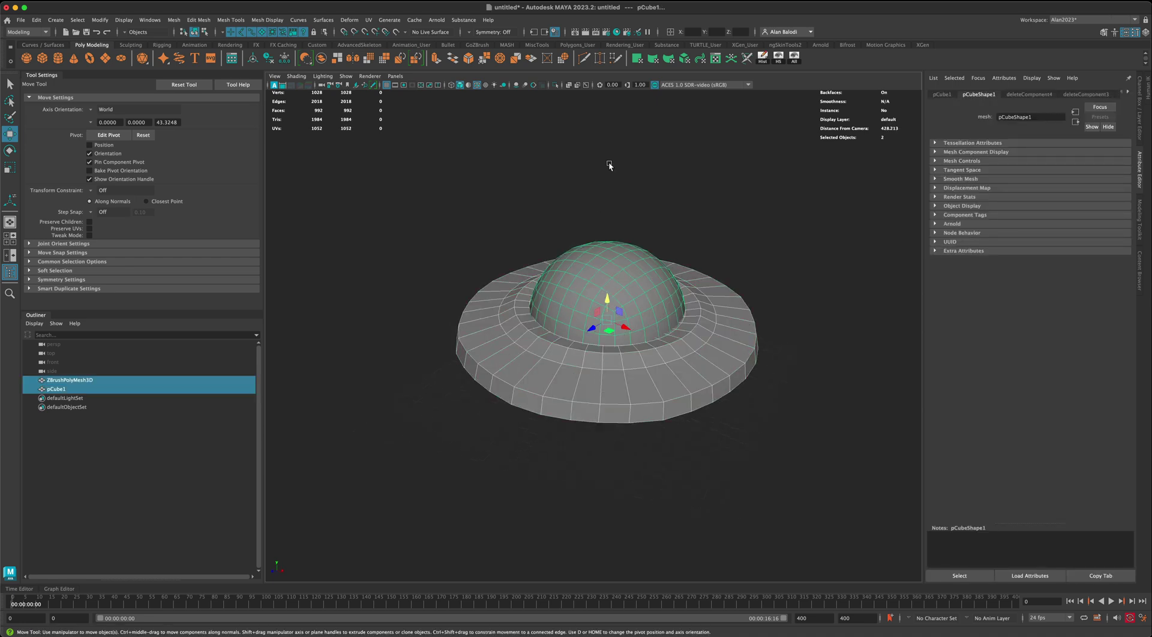
pyautogui.click(714, 60)
# Step: Planar-map both meshes from the Z axis with bounding box fit, and move the projected UVs aside along U
pyautogui.click(368, 20)
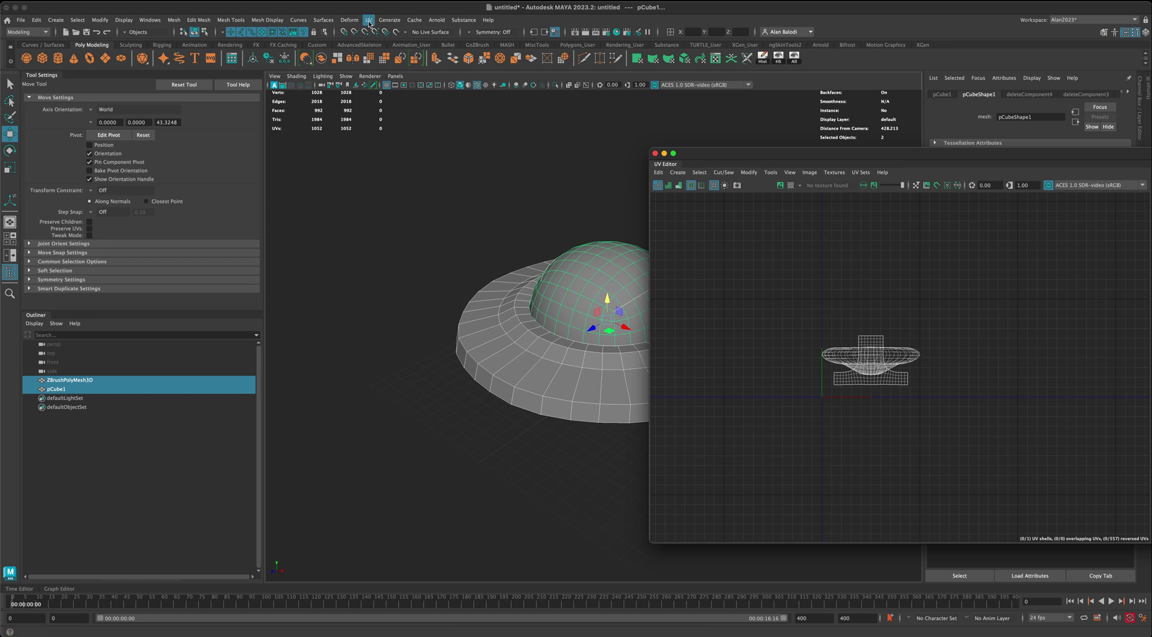
pyautogui.click(463, 129)
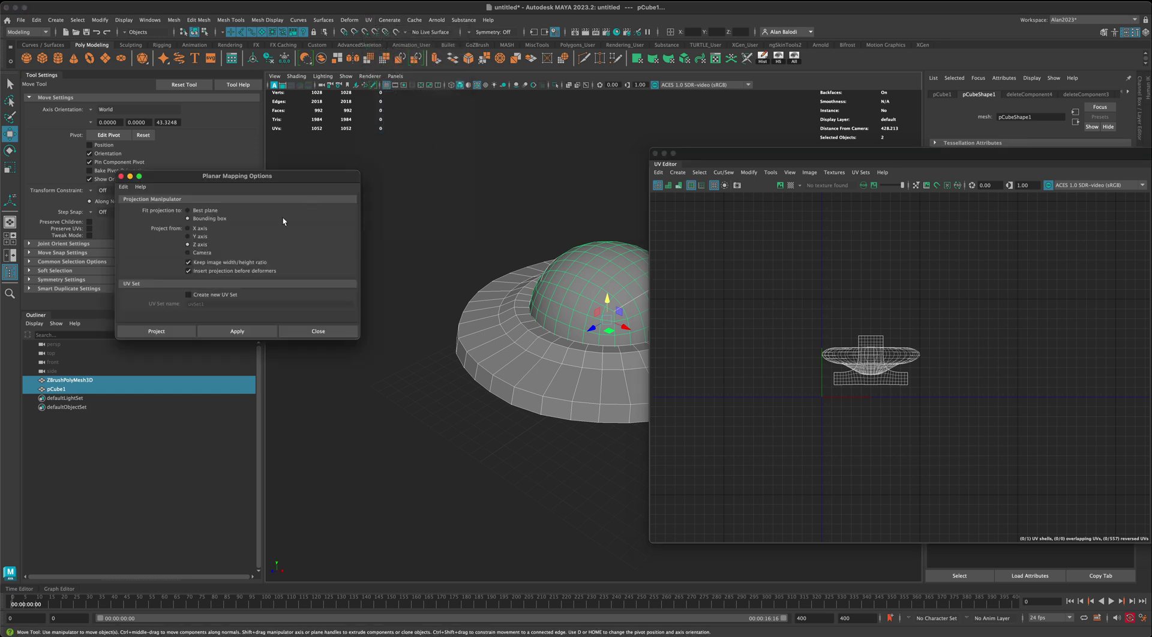
pyautogui.click(237, 331)
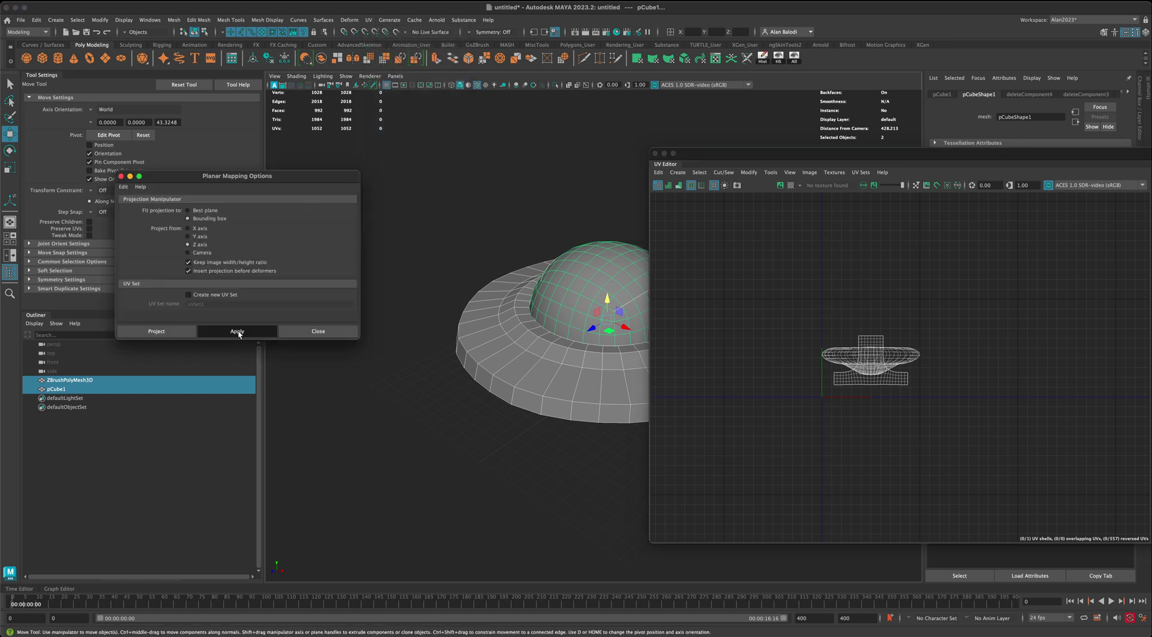
pyautogui.press('w')
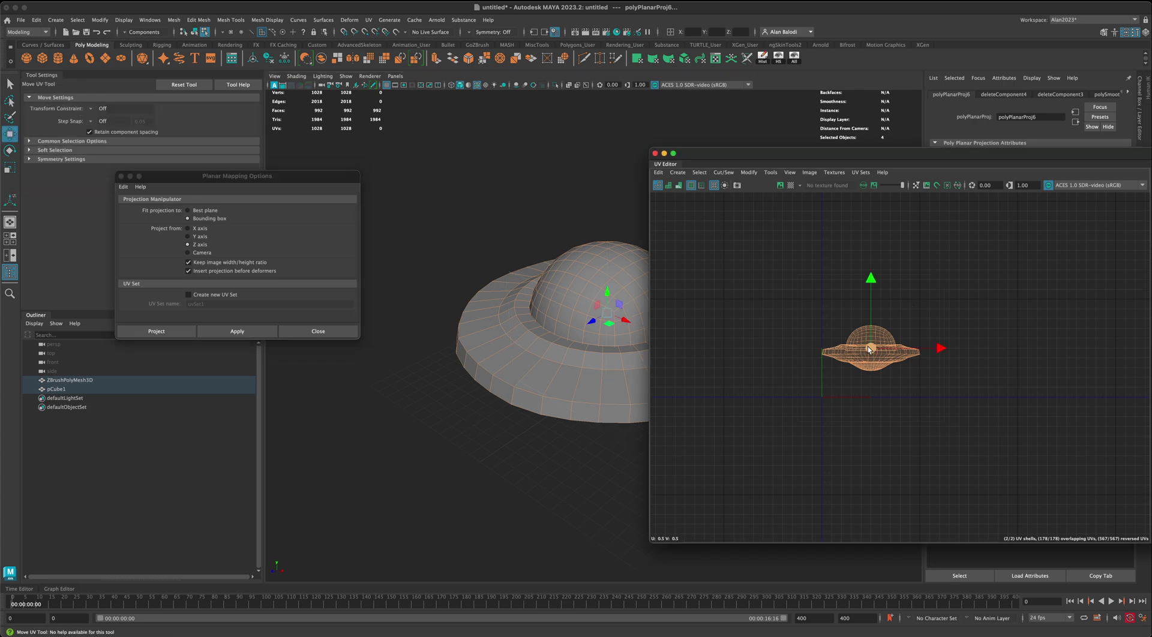
pyautogui.moveTo(867, 347); pyautogui.dragTo(976, 352)
# Step: Select the face loop around the saucer's outer rim and planar-map it from the Y axis
pyautogui.moveTo(840, 157); pyautogui.dragTo(900, 169)
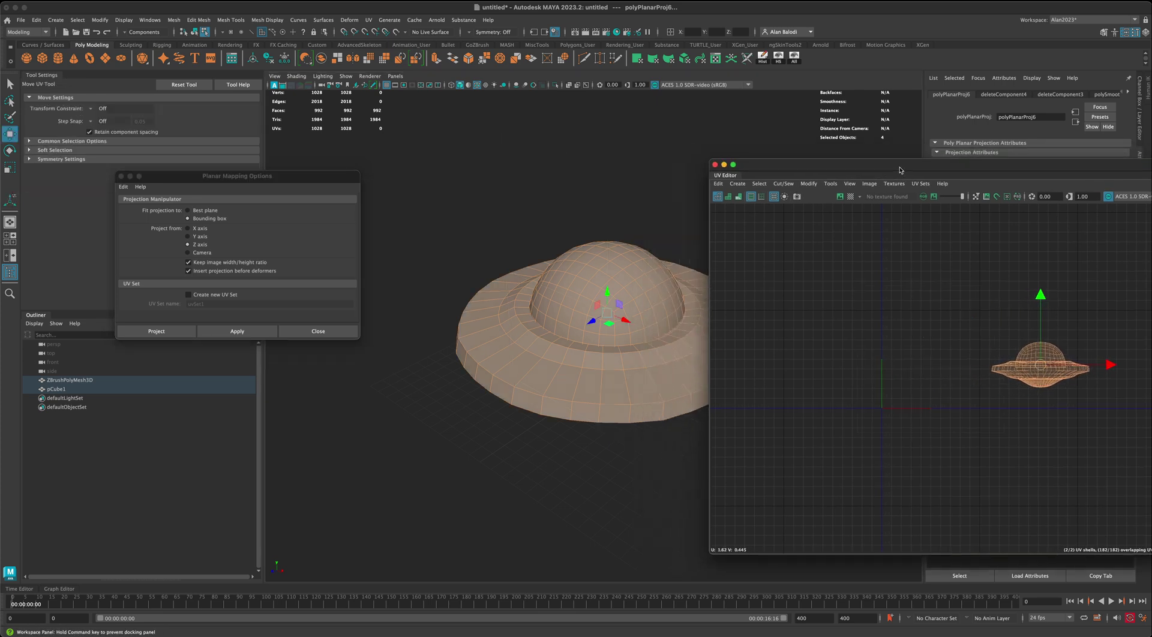
pyautogui.keyDown('alt'); pyautogui.moveTo(581, 351); pyautogui.dragTo(535, 330, button='middle'); pyautogui.keyUp('alt')
pyautogui.keyDown('alt'); pyautogui.moveTo(535, 330); pyautogui.dragTo(570, 372, button='right'); pyautogui.keyUp('alt')
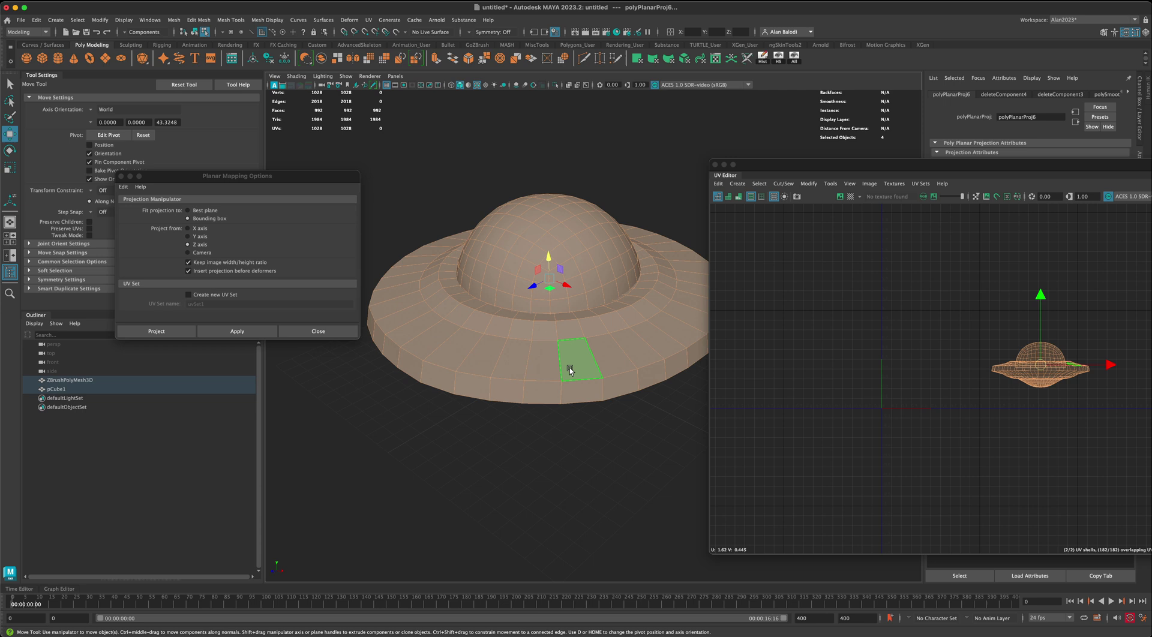
pyautogui.keyDown('alt'); pyautogui.moveTo(570, 372); pyautogui.dragTo(563, 359); pyautogui.keyUp('alt')
pyautogui.moveTo(564, 360); pyautogui.dragTo(564, 381, button='right')
pyautogui.doubleClick(540, 354)
pyautogui.keyDown('alt'); pyautogui.moveTo(562, 412); pyautogui.dragTo(577, 389); pyautogui.keyUp('alt')
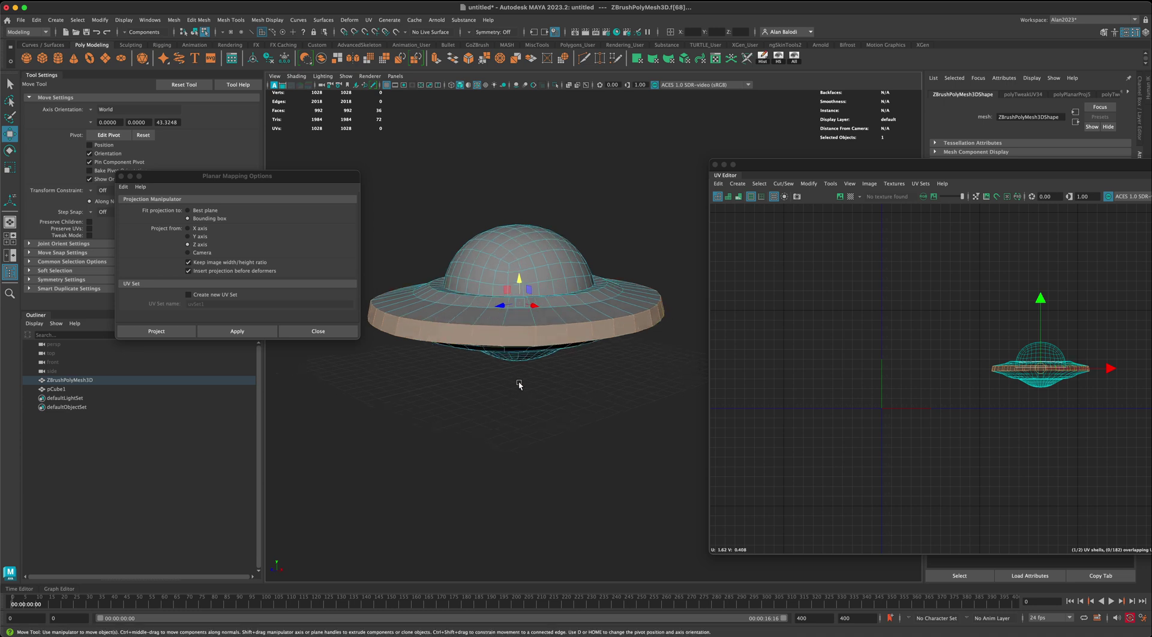
pyautogui.keyDown('alt'); pyautogui.moveTo(609, 379); pyautogui.dragTo(622, 401); pyautogui.keyUp('alt')
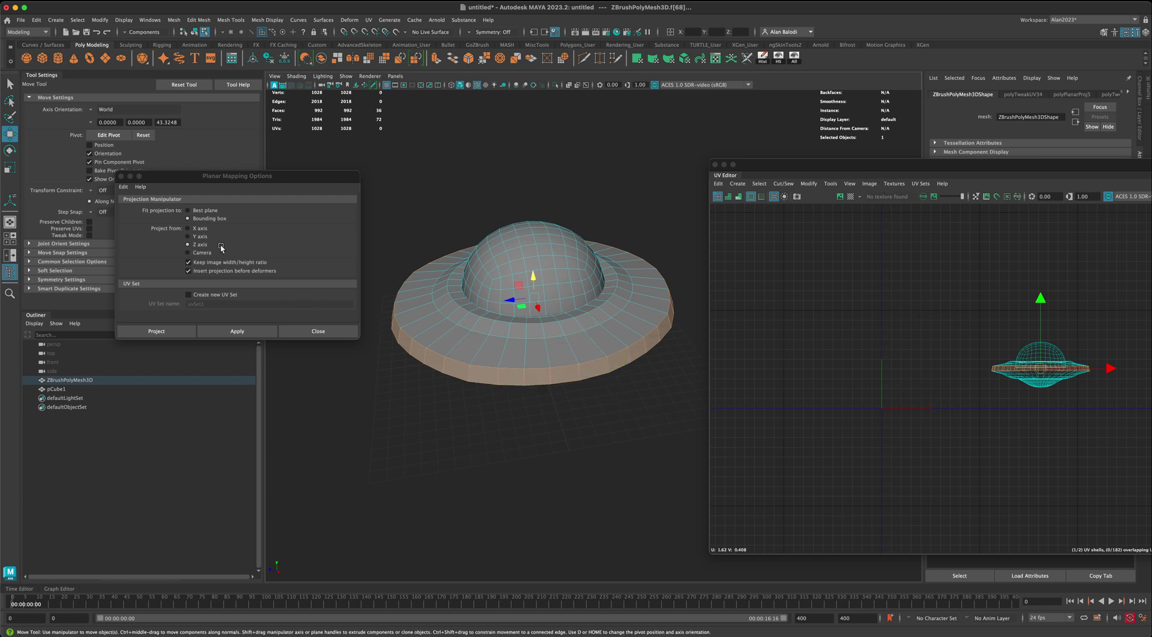
pyautogui.click(188, 237)
pyautogui.click(232, 329)
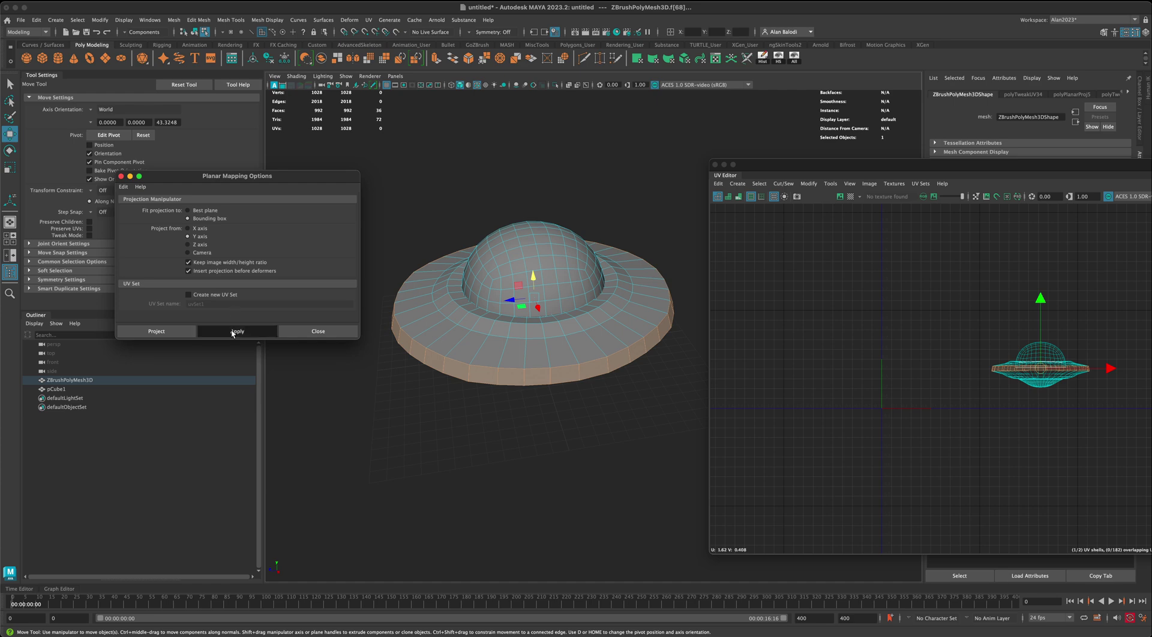
# Step: Cut the ring-shaped rim UV shell open along one of its short cross edges
pyautogui.moveTo(933, 172); pyautogui.dragTo(649, 157)
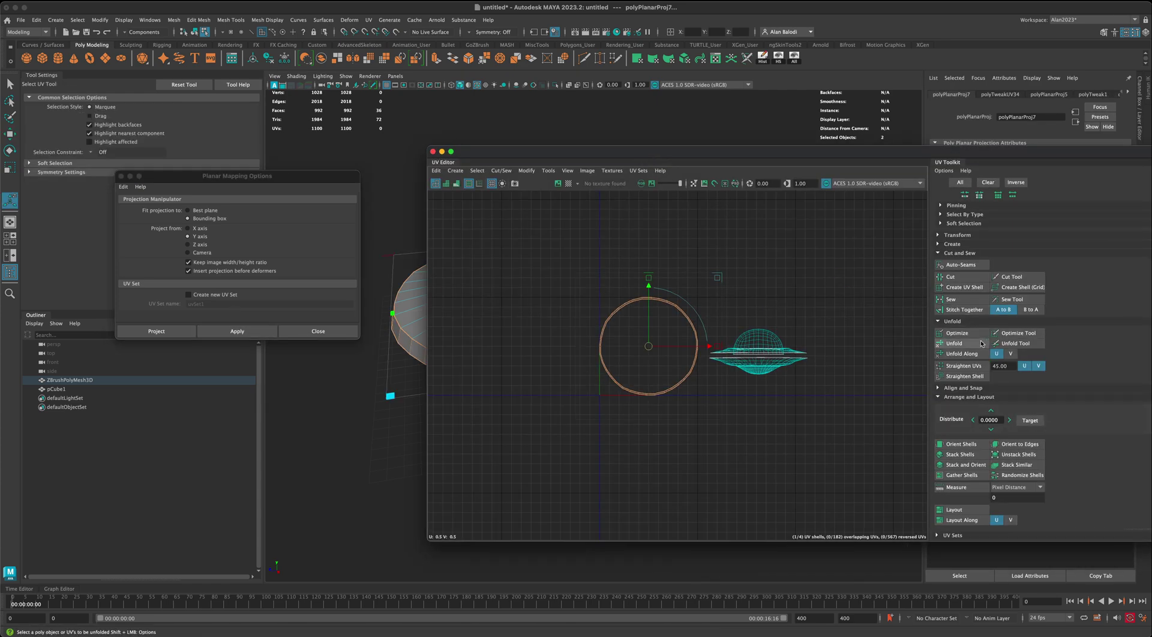
pyautogui.scroll(4, 690, 462)
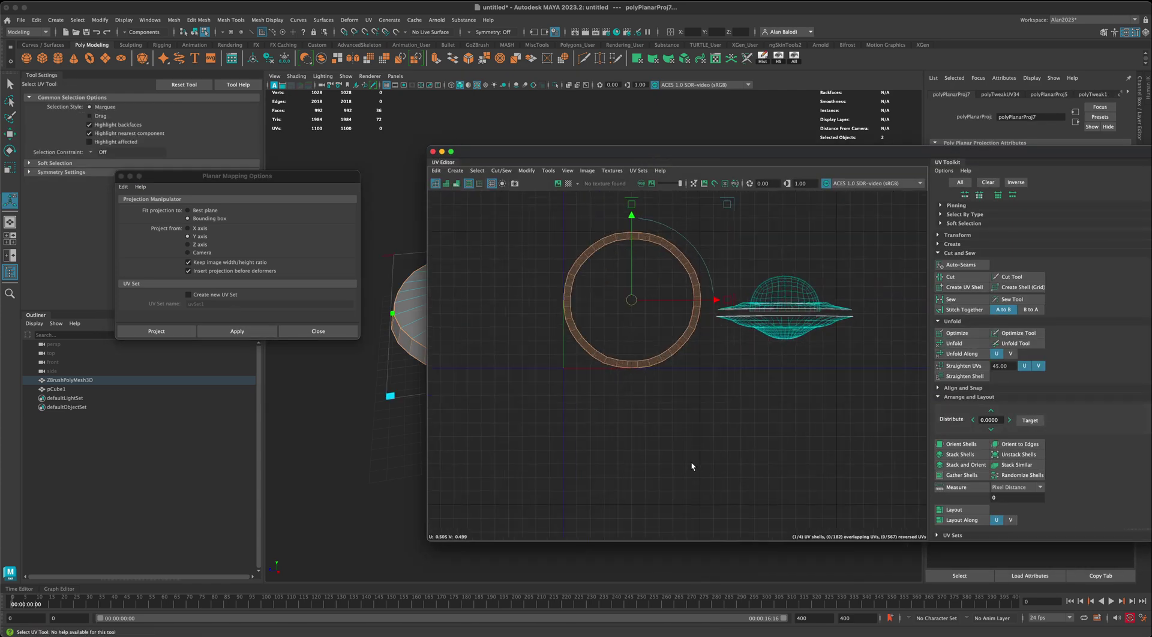
pyautogui.rightClick(682, 331)
pyautogui.click(703, 302)
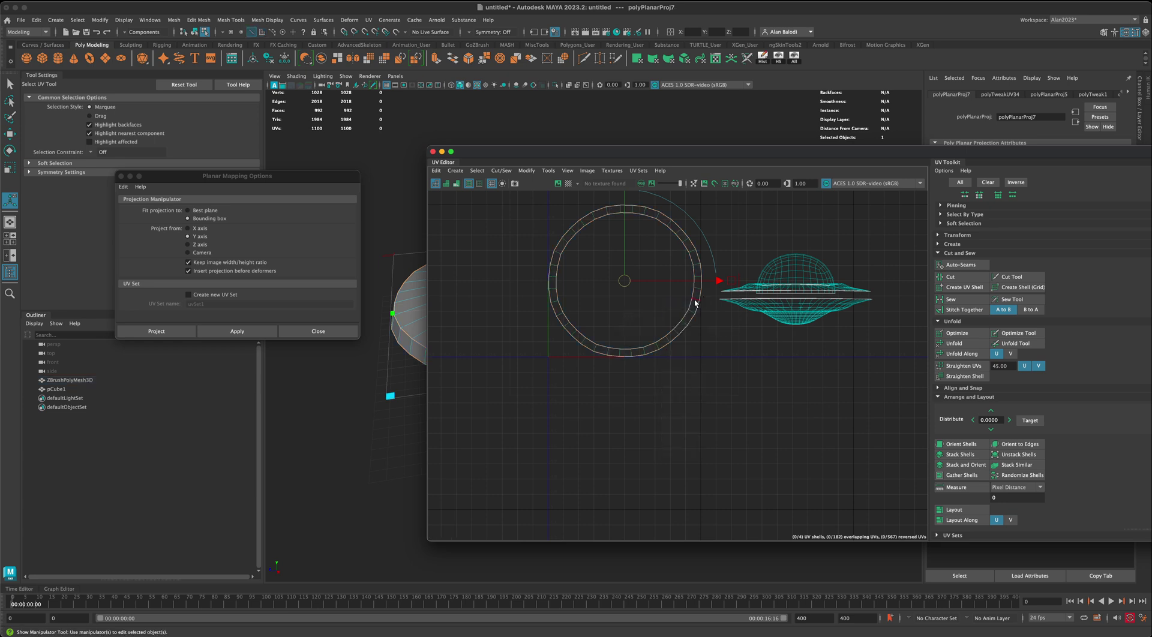
pyautogui.click(951, 278)
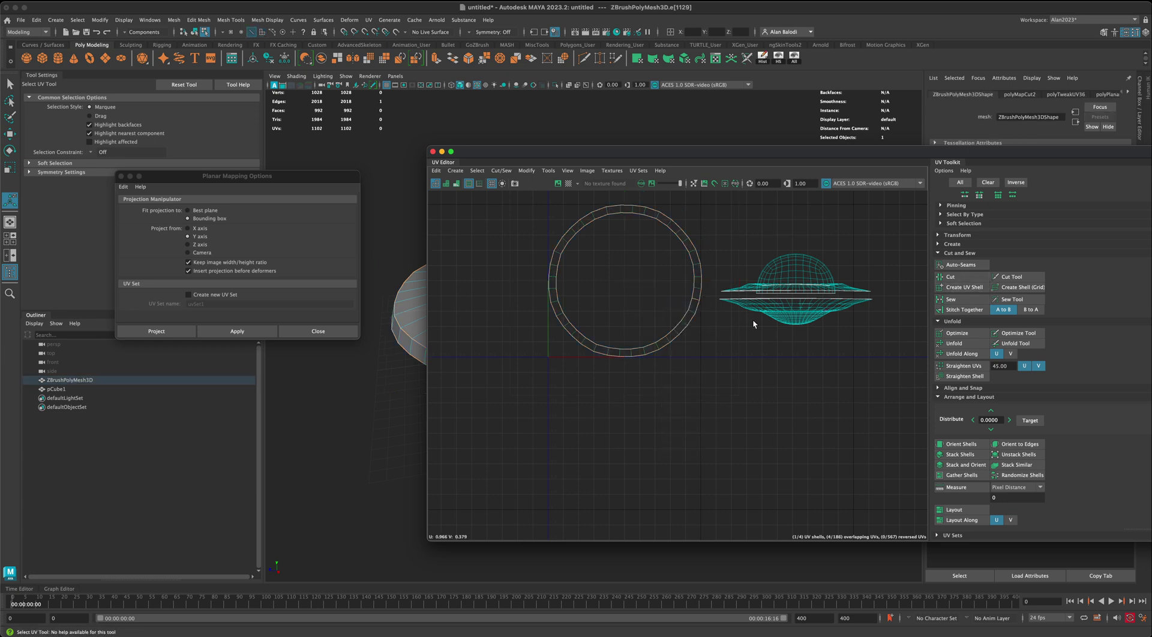
# Step: Unfold the cut rim shell into a strip and move it farther from the other UV shells
pyautogui.moveTo(688, 319); pyautogui.dragTo(691, 345, button='right')
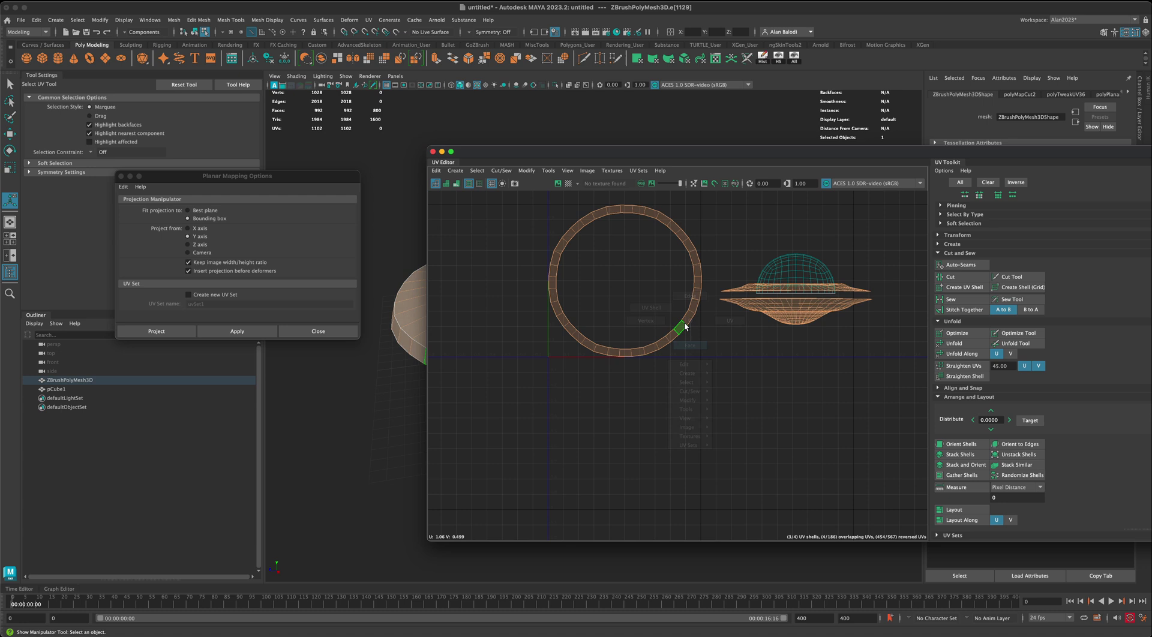
pyautogui.click(958, 344)
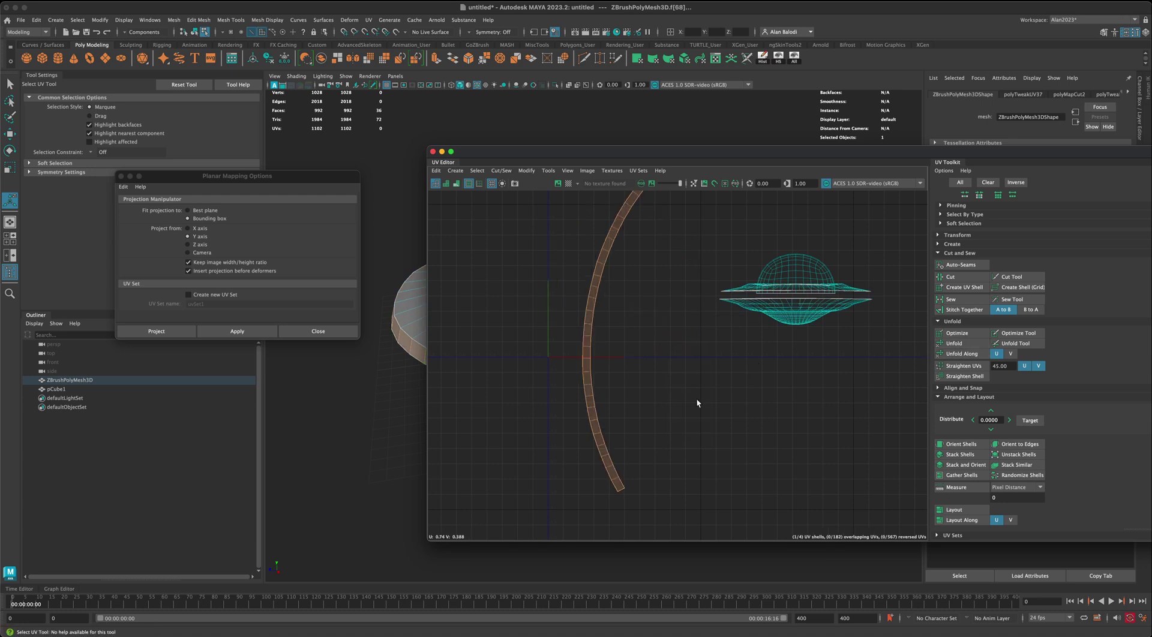
pyautogui.scroll(-3, 696, 397)
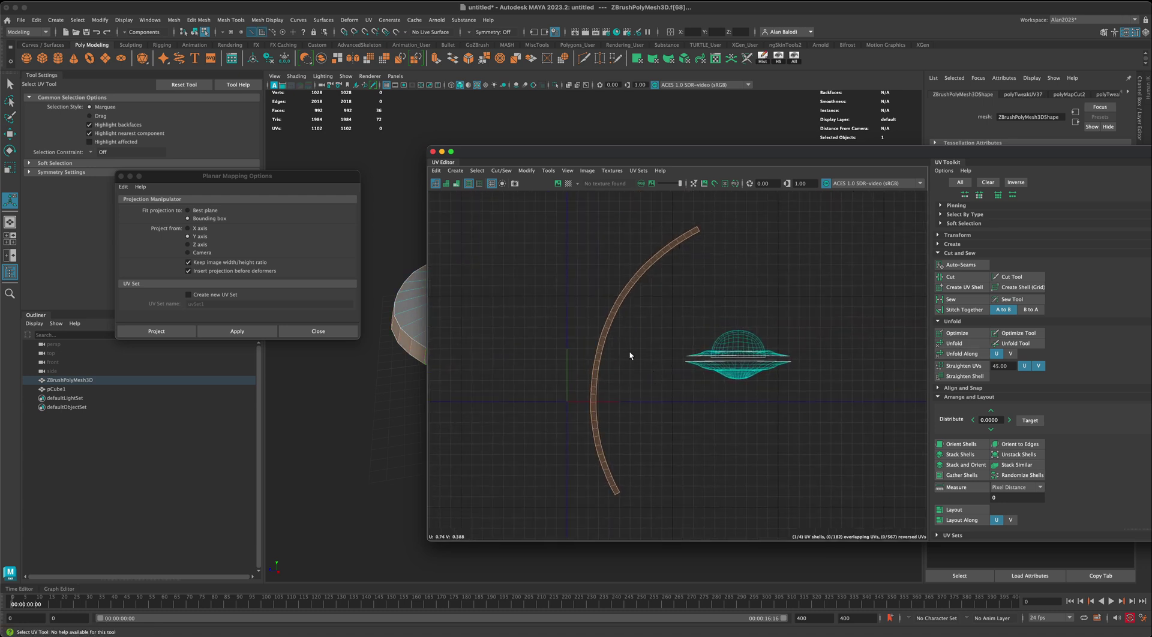
pyautogui.press('w')
pyautogui.moveTo(645, 362); pyautogui.dragTo(604, 362)
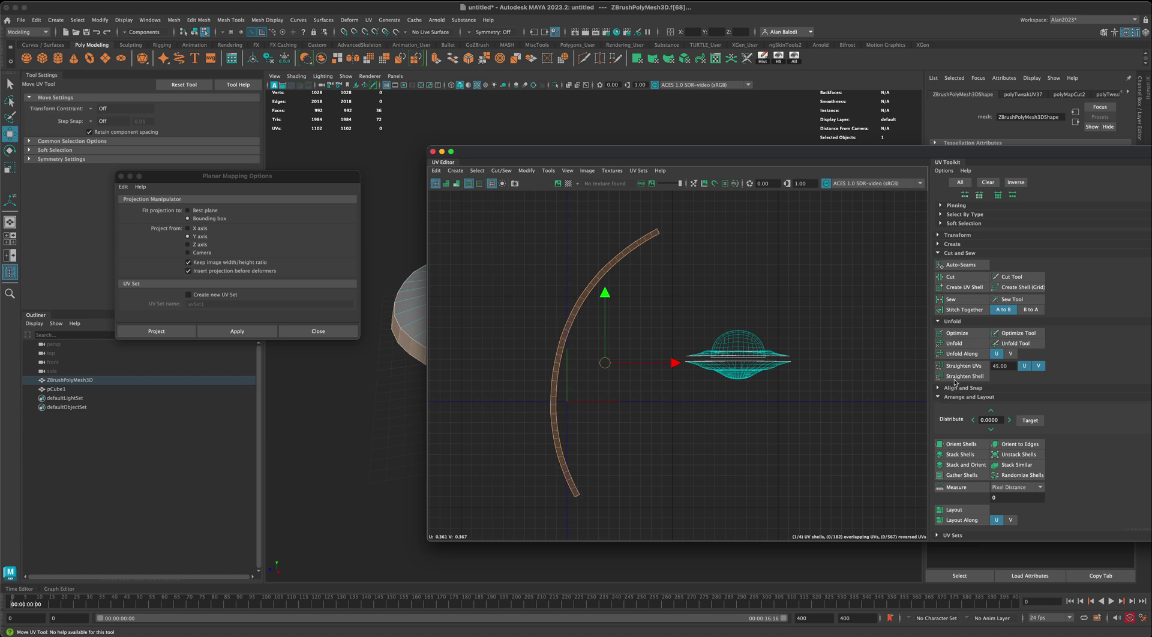
# Step: Try to straighten the curved rim strip's UVs in both U and V with a 45.00 angle, and revert it
pyautogui.click(973, 368)
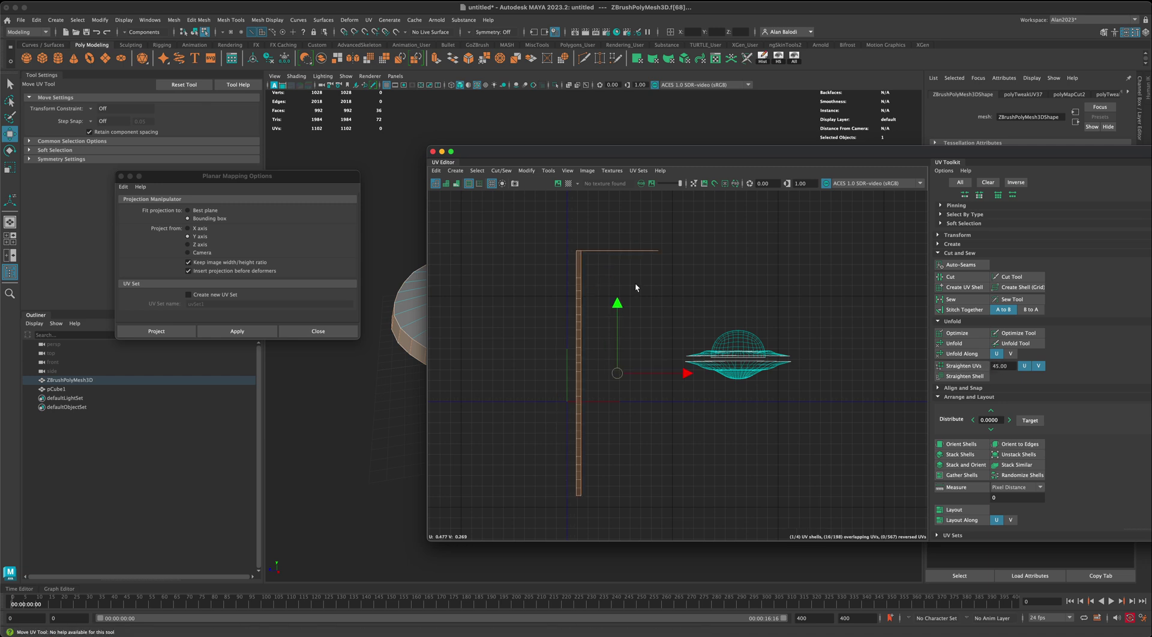
pyautogui.press('z')
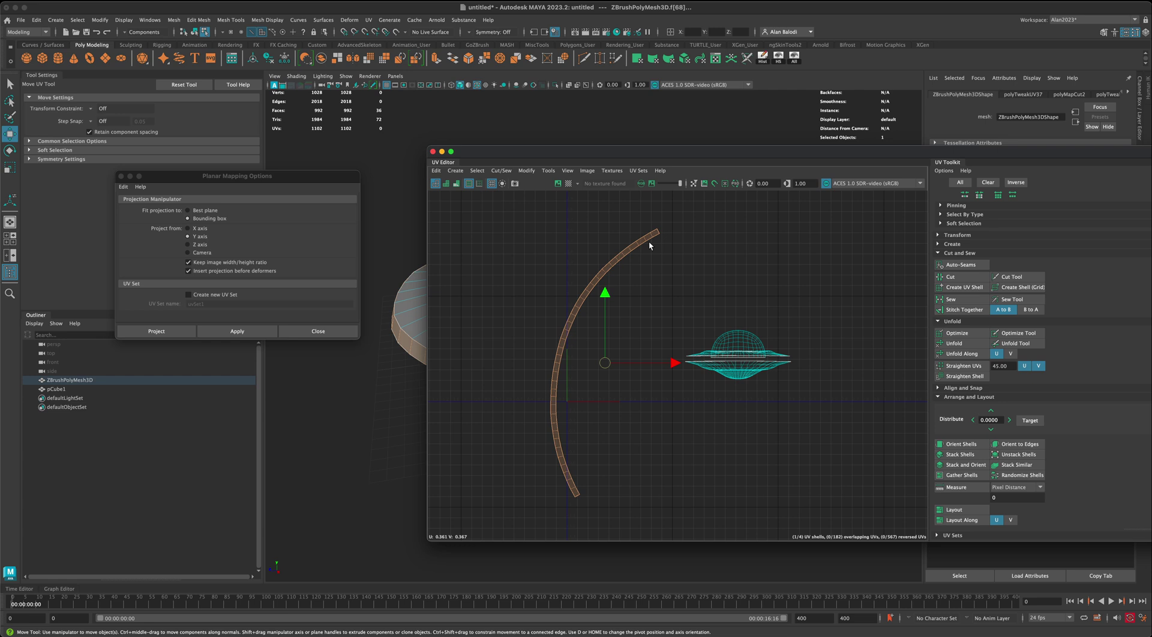
pyautogui.keyDown('alt'); pyautogui.moveTo(656, 420); pyautogui.dragTo(668, 420, button='middle'); pyautogui.keyUp('alt')
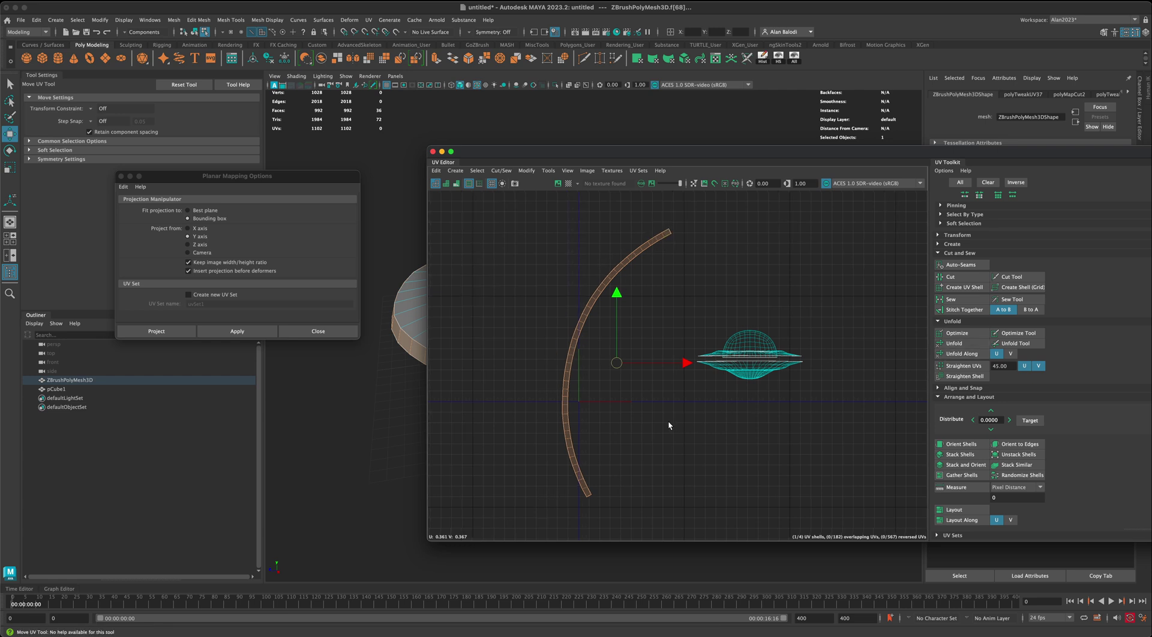
# Step: Try to straighten the rim strip's inner long edge by aligning it along U to the middle
pyautogui.moveTo(585, 321); pyautogui.dragTo(591, 294, button='right')
pyautogui.click(668, 236)
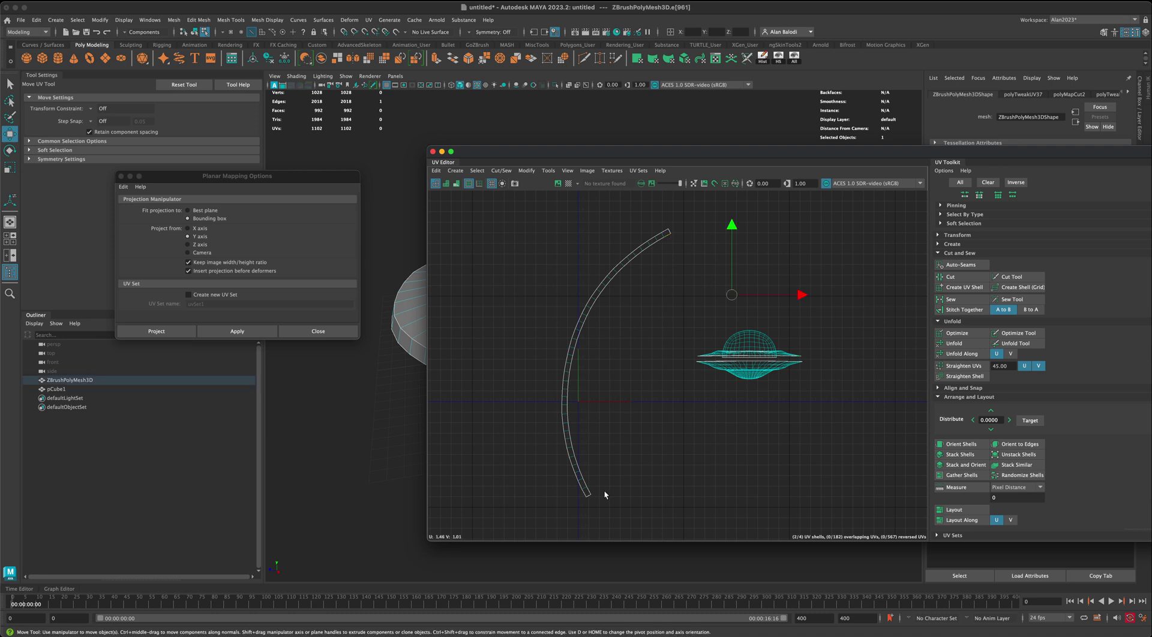
pyautogui.doubleClick(591, 495)
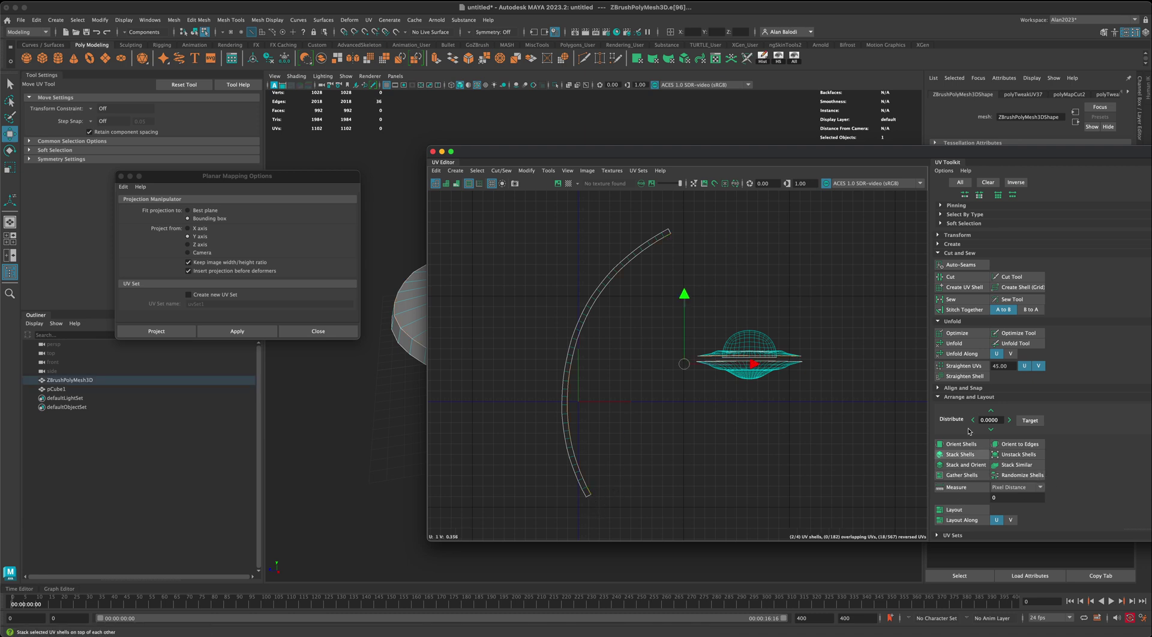
pyautogui.click(958, 388)
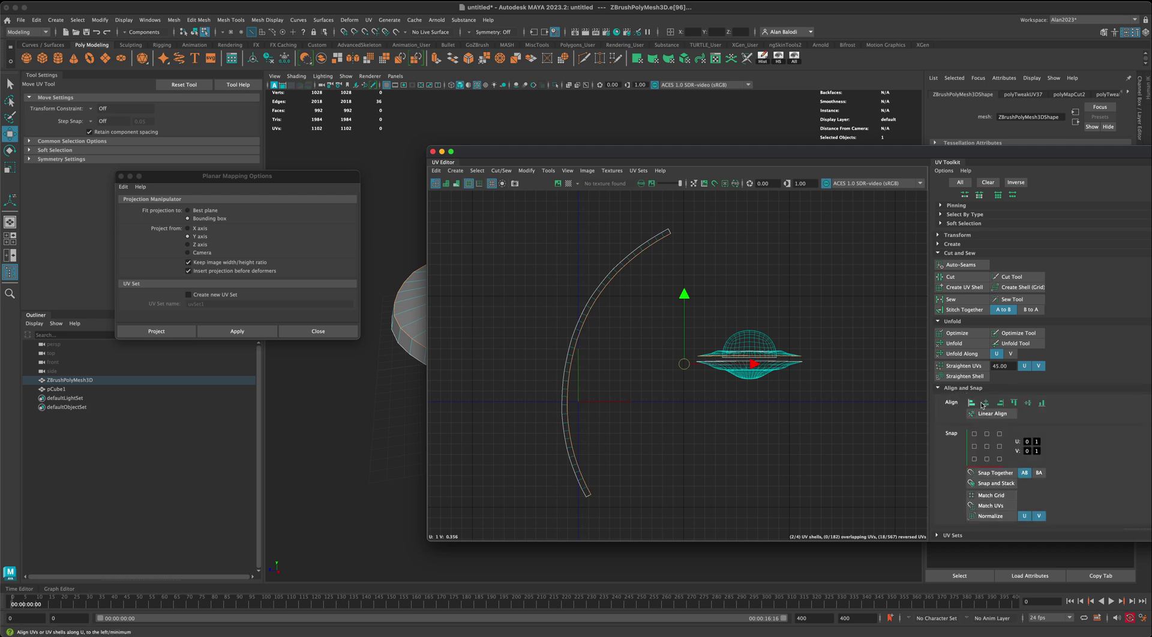
pyautogui.click(988, 406)
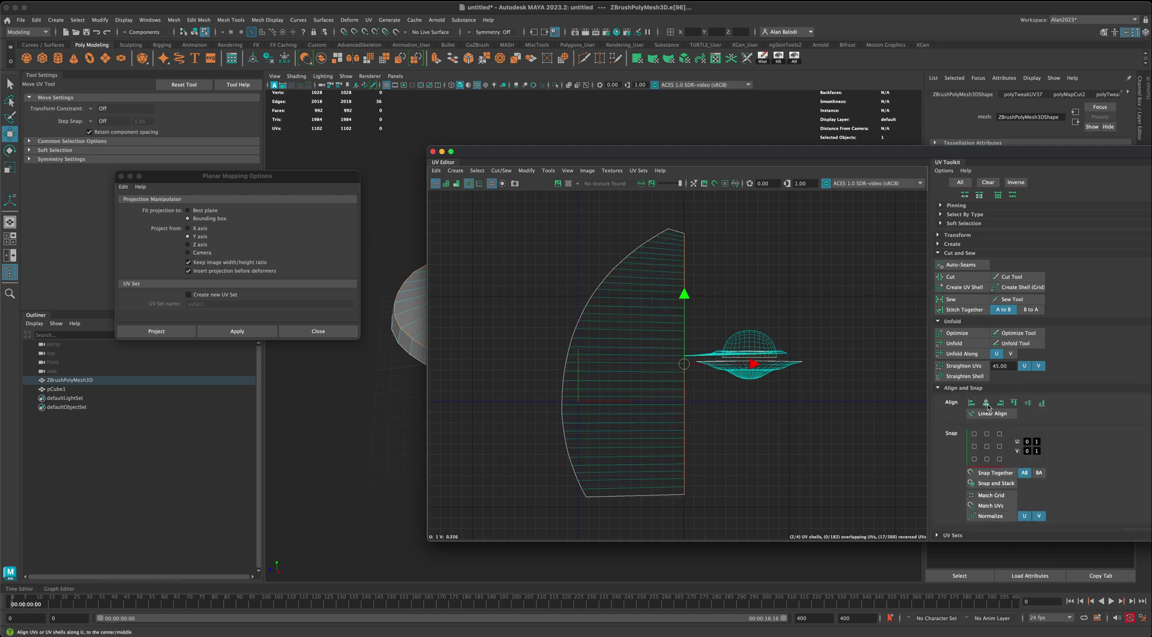
# Step: Try to align the strip's outer long edge along U to the middle and nudge it to even out the strip
pyautogui.click(672, 231)
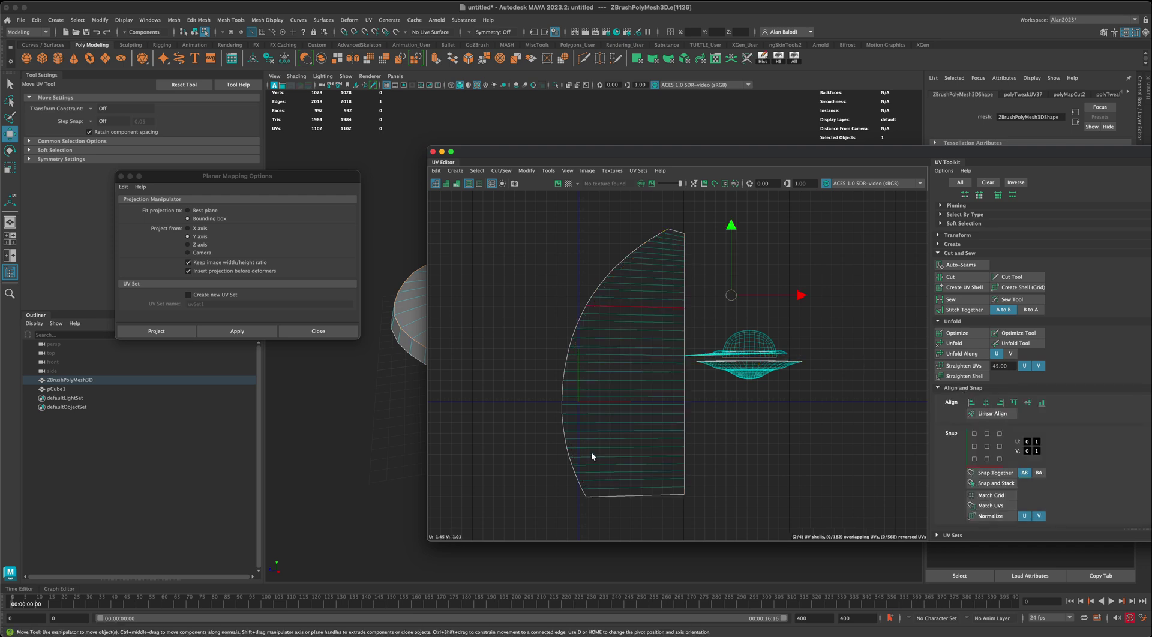
pyautogui.doubleClick(583, 496)
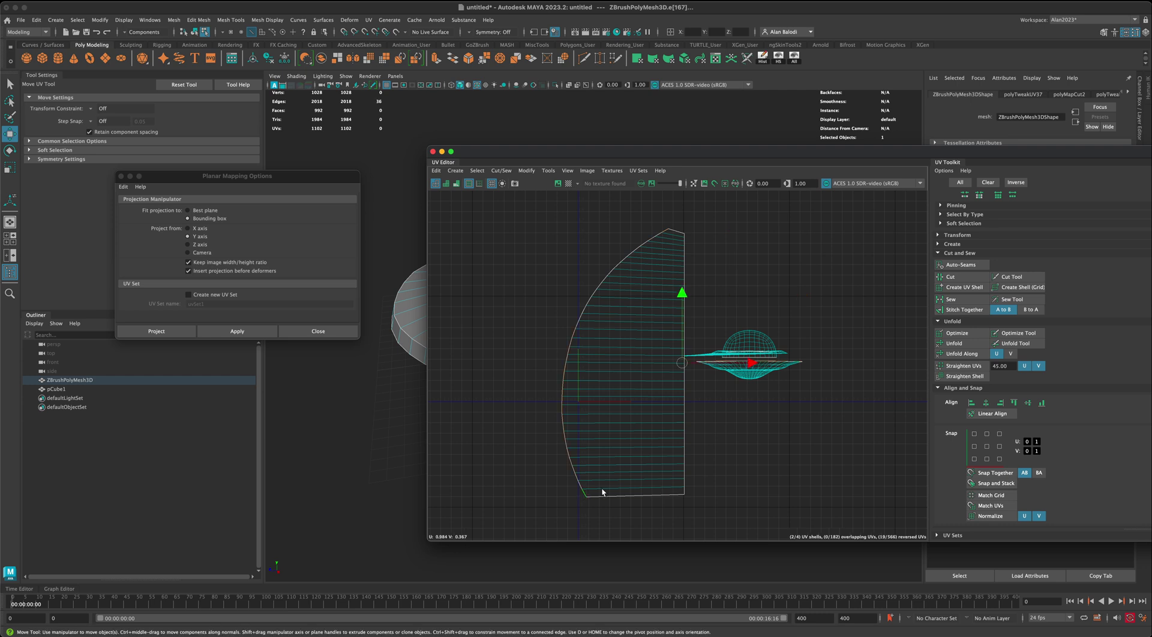
pyautogui.click(988, 406)
pyautogui.moveTo(746, 365); pyautogui.dragTo(737, 364, button='middle')
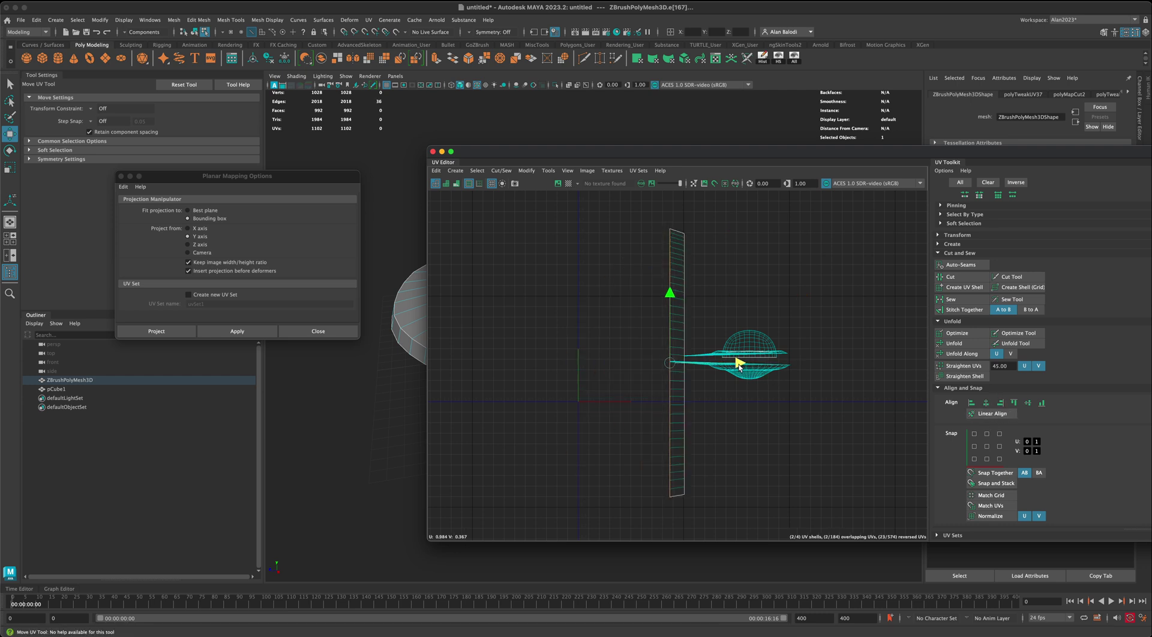
pyautogui.moveTo(672, 300); pyautogui.dragTo(672, 304)
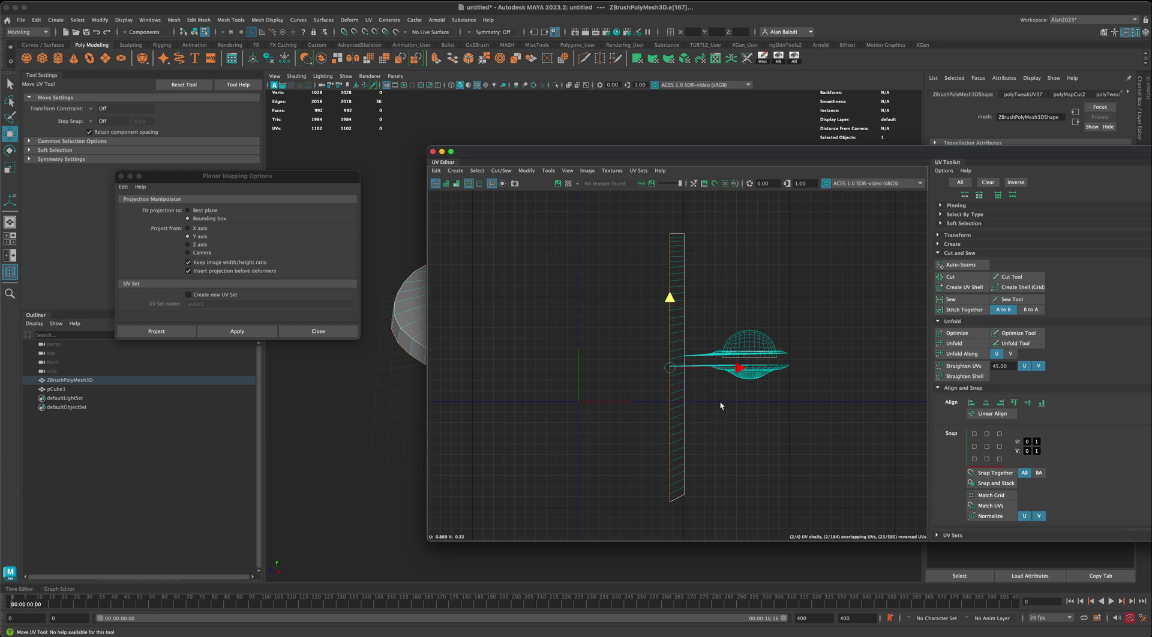
# Step: Undo the edge alignments and moves made on the rim strip
pyautogui.hotkey('ctrl', 'z')
pyautogui.hotkey('ctrl', 'z')
pyautogui.hotkey('ctrl', 'z')
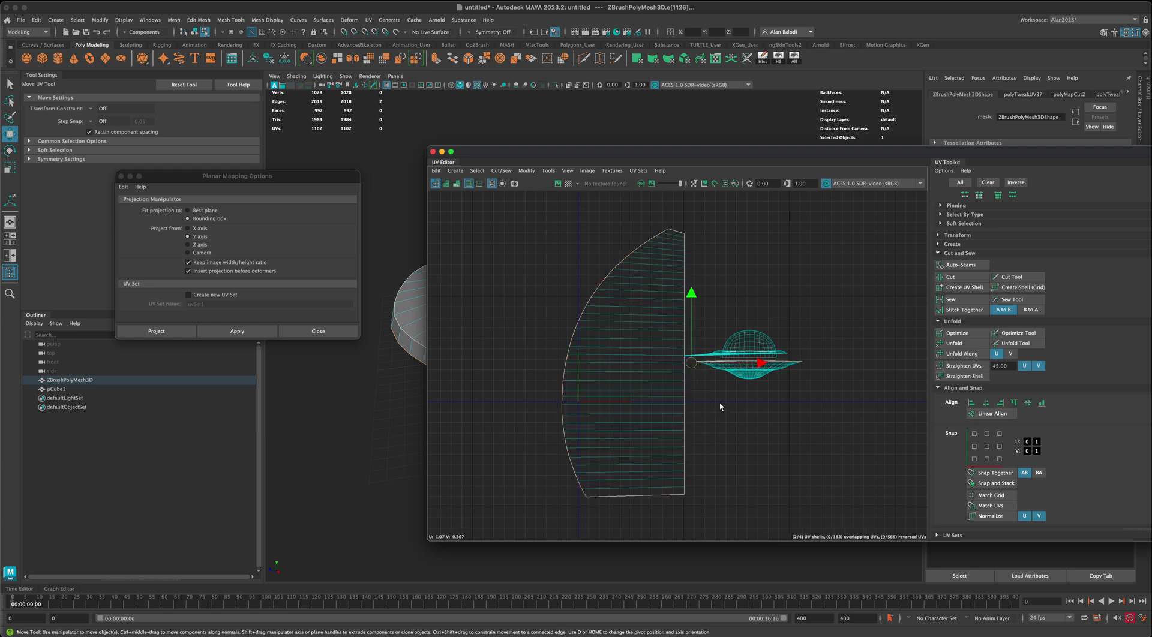
pyautogui.hotkey('ctrl', 'z')
pyautogui.hotkey('ctrl', 'z')
pyautogui.hotkey('ctrl', 'z')
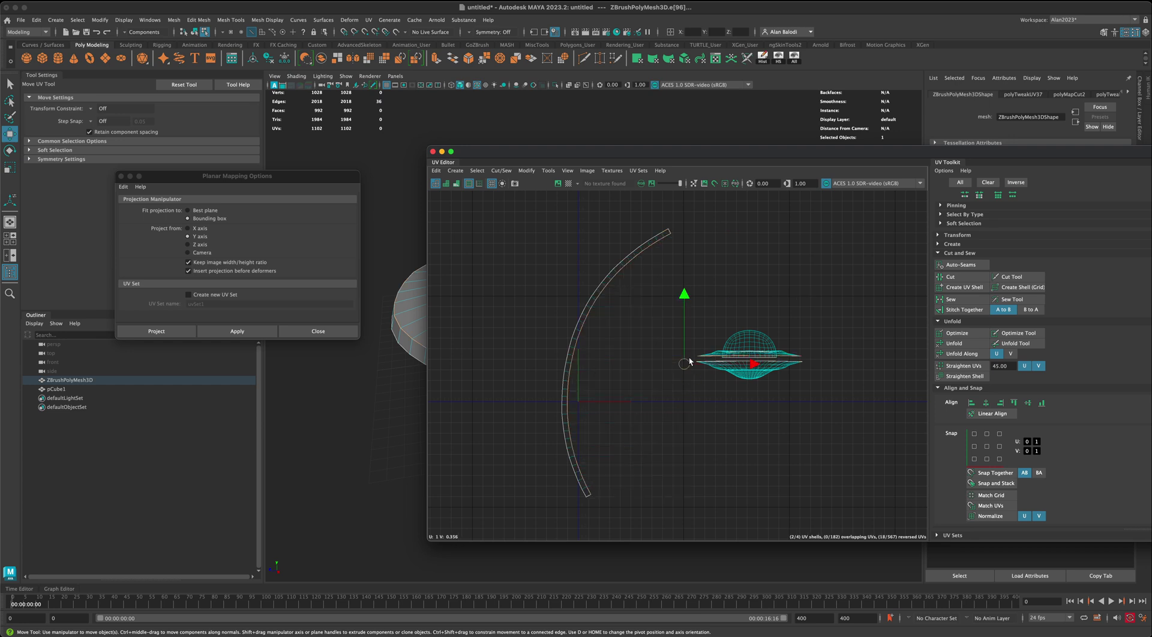
pyautogui.hotkey('ctrl', 'z')
# Step: Reselect all faces of the curved rim strip in the UV Editor
pyautogui.moveTo(598, 295); pyautogui.dragTo(600, 318, button='right')
pyautogui.moveTo(524, 216); pyautogui.dragTo(683, 509)
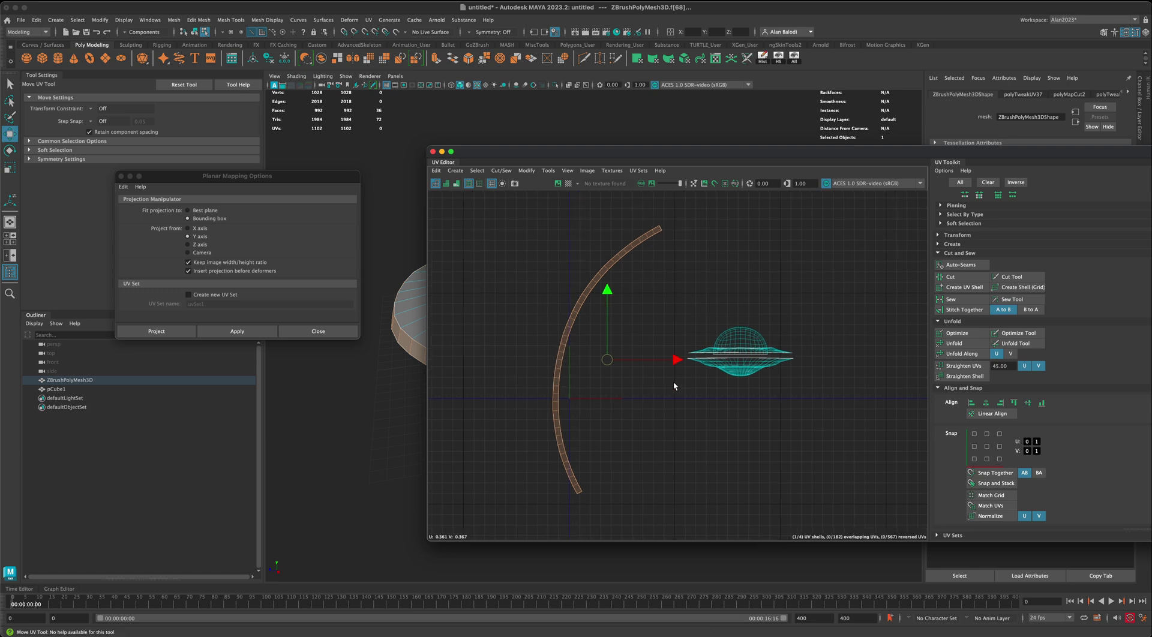
pyautogui.keyDown('alt'); pyautogui.moveTo(627, 382); pyautogui.dragTo(649, 397, button='middle'); pyautogui.keyUp('alt')
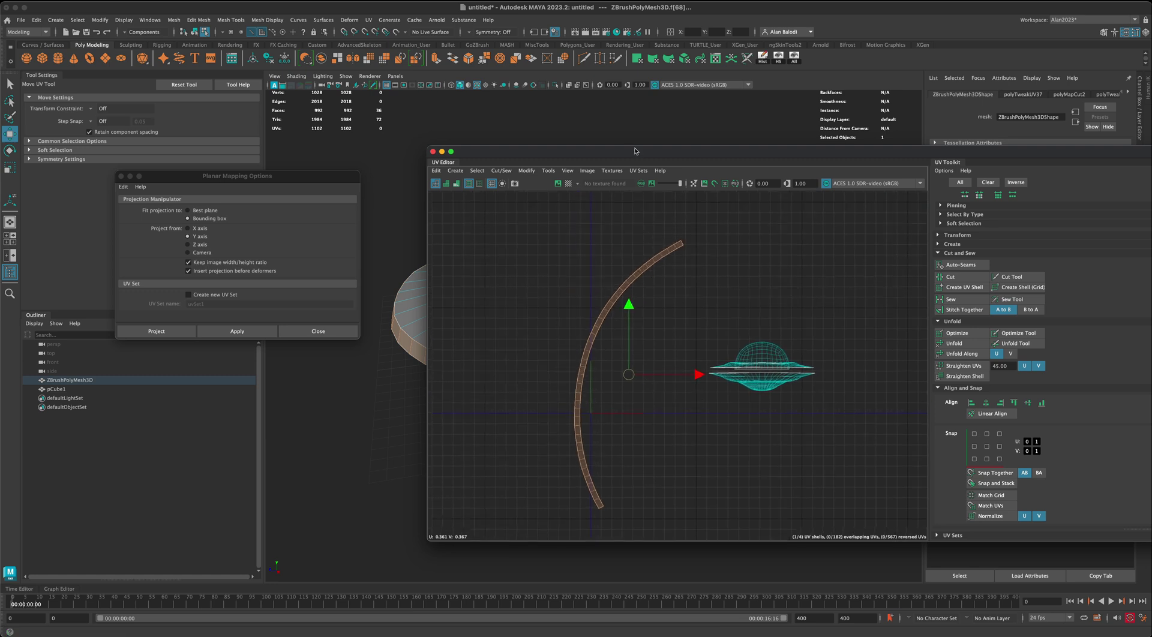
# Step: Select the saucer body's UV shells and move them farther away from the curved rim strip along U
pyautogui.moveTo(632, 155); pyautogui.dragTo(810, 155)
pyautogui.click(704, 225)
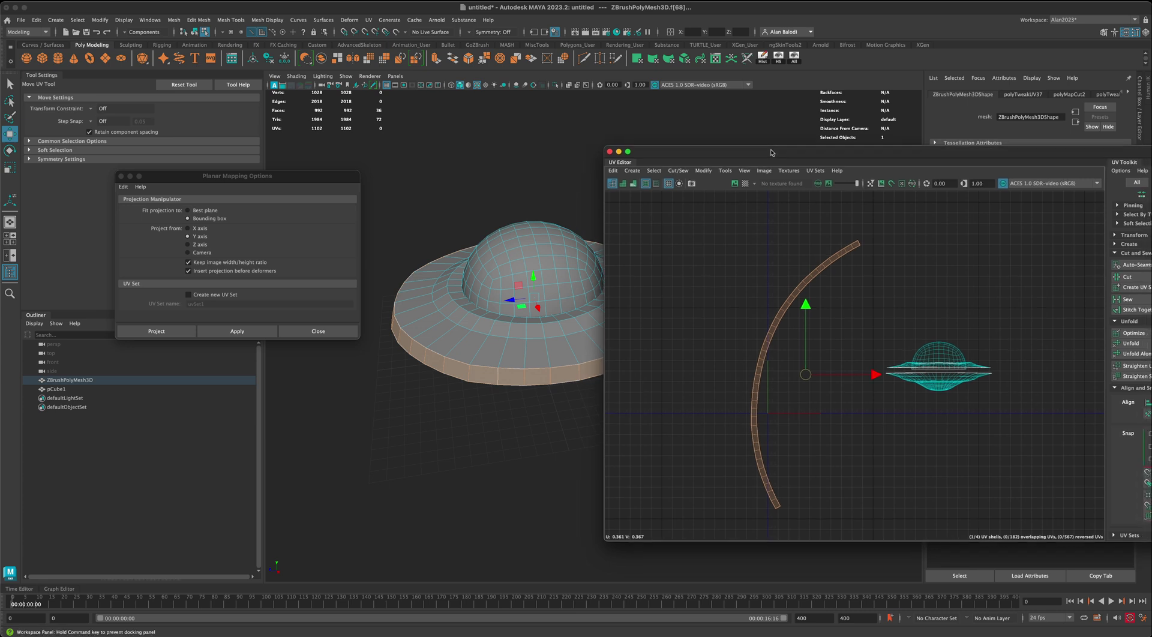
pyautogui.moveTo(871, 321); pyautogui.dragTo(1027, 440)
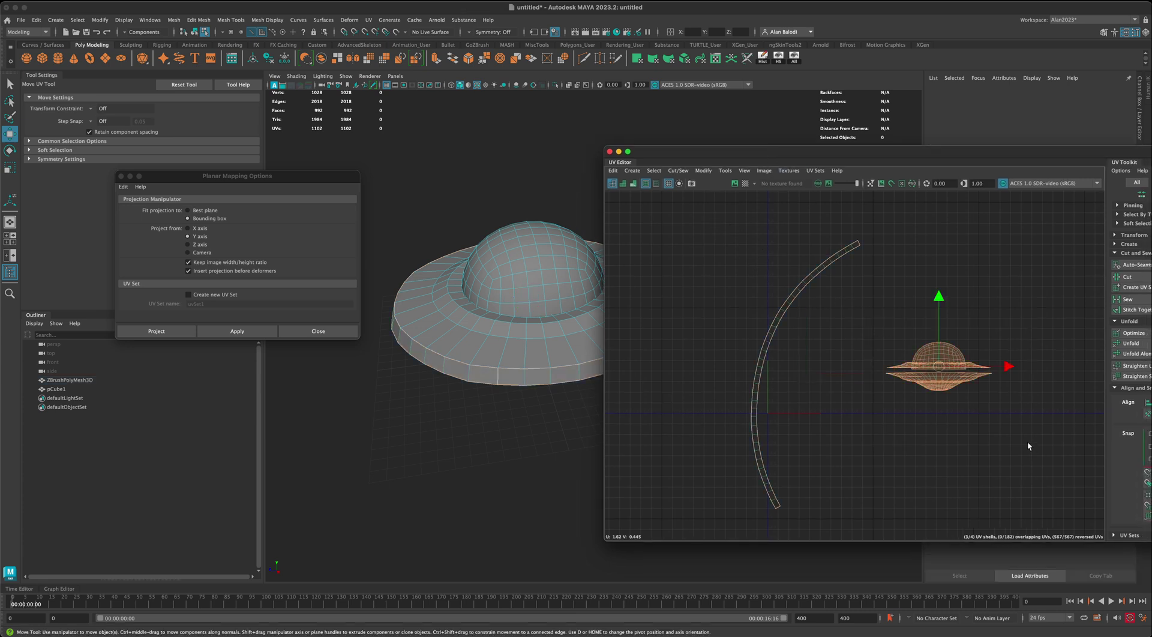
pyautogui.moveTo(938, 366); pyautogui.dragTo(974, 365)
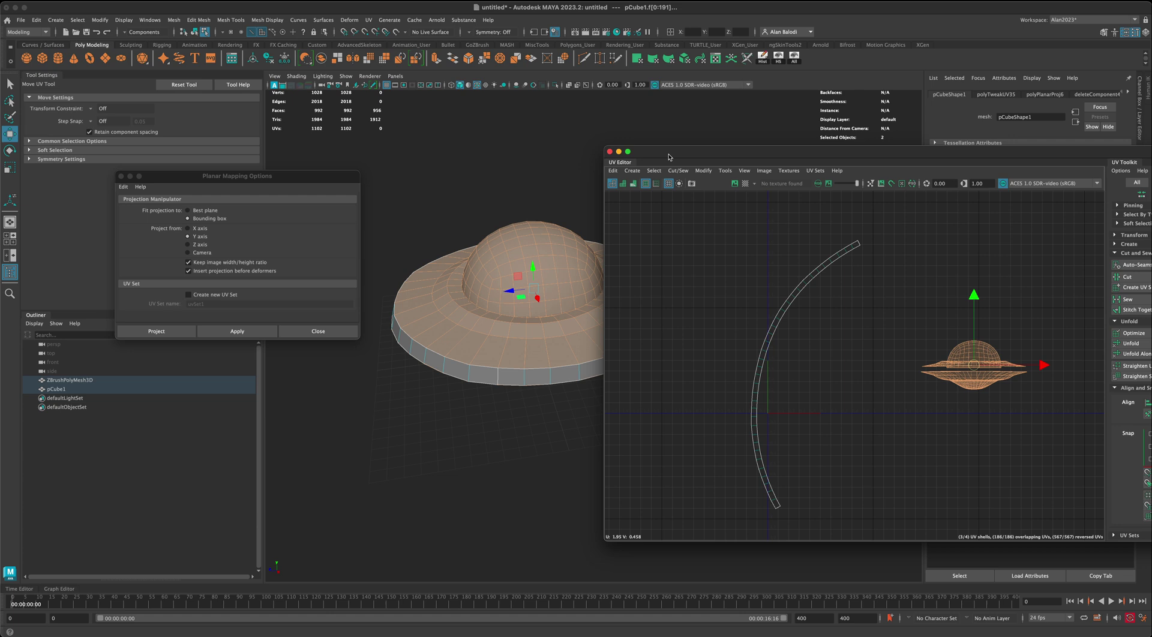
# Step: Select all faces of the curved rim strip in the UV Editor and unitize their UVs
pyautogui.moveTo(668, 157); pyautogui.dragTo(678, 159)
pyautogui.moveTo(790, 308); pyautogui.dragTo(792, 333, button='right')
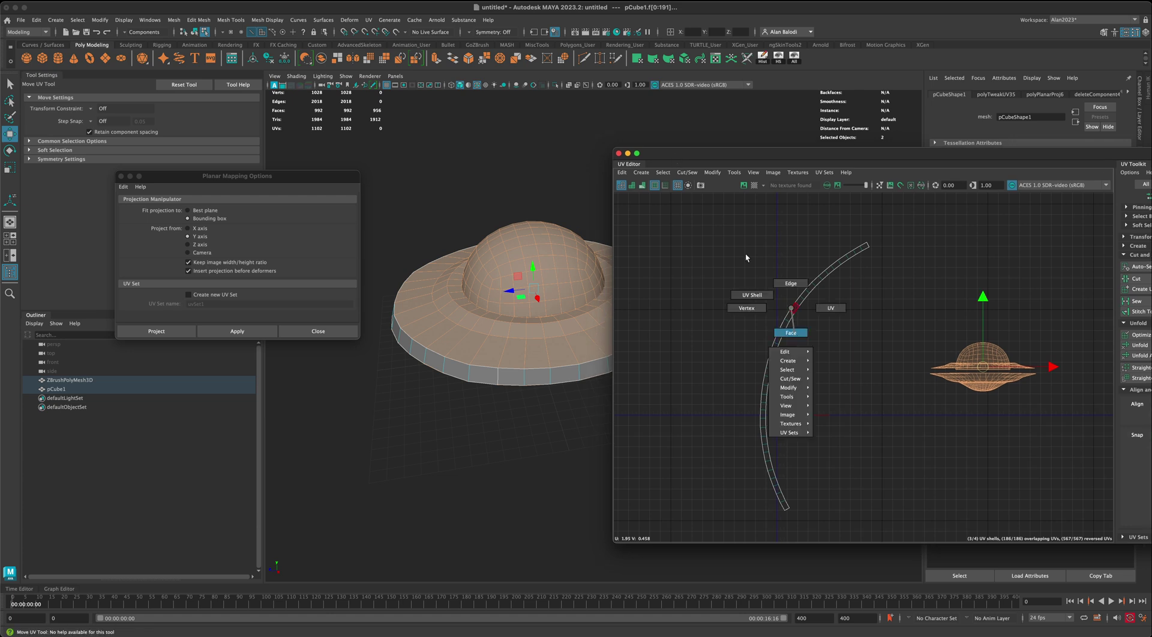
pyautogui.moveTo(696, 213); pyautogui.dragTo(881, 526)
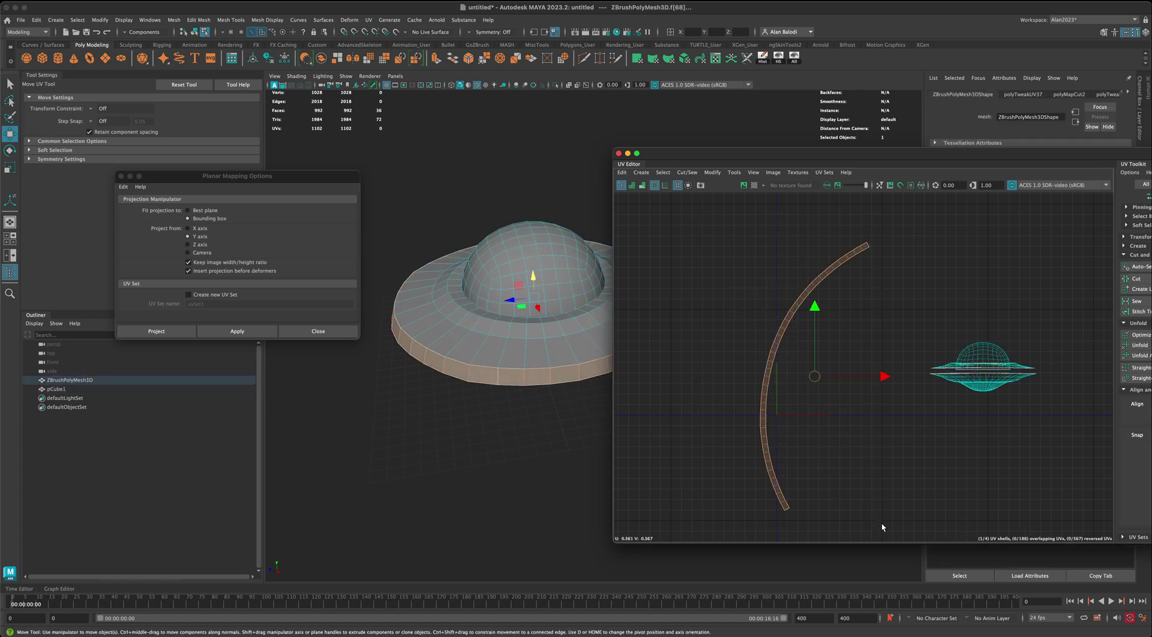
pyautogui.click(713, 173)
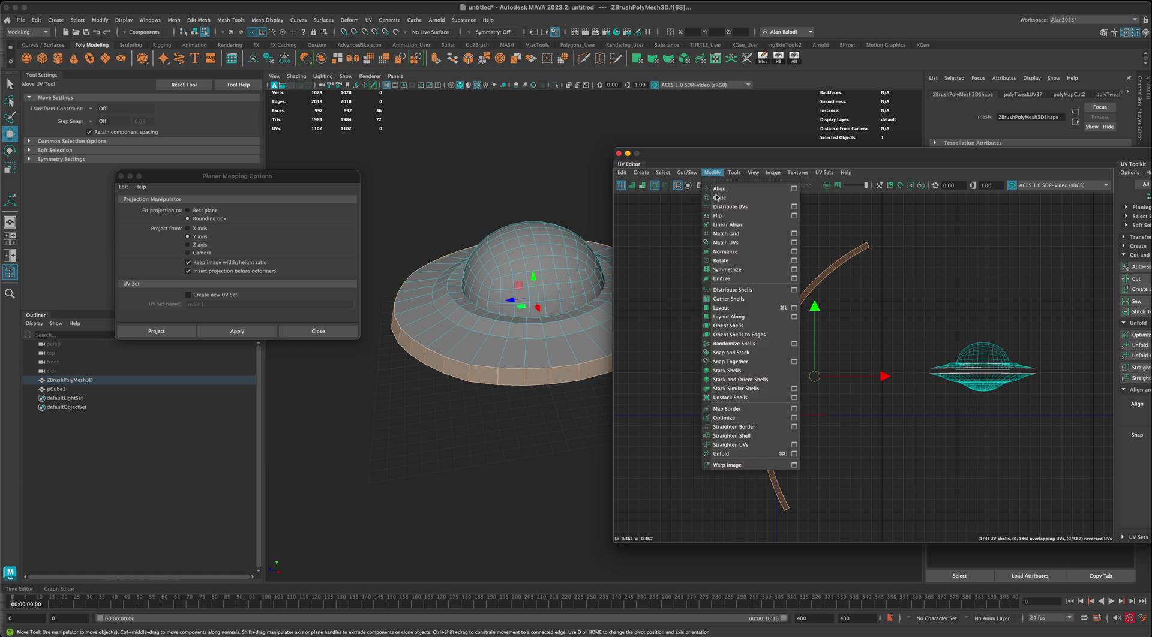
pyautogui.click(734, 279)
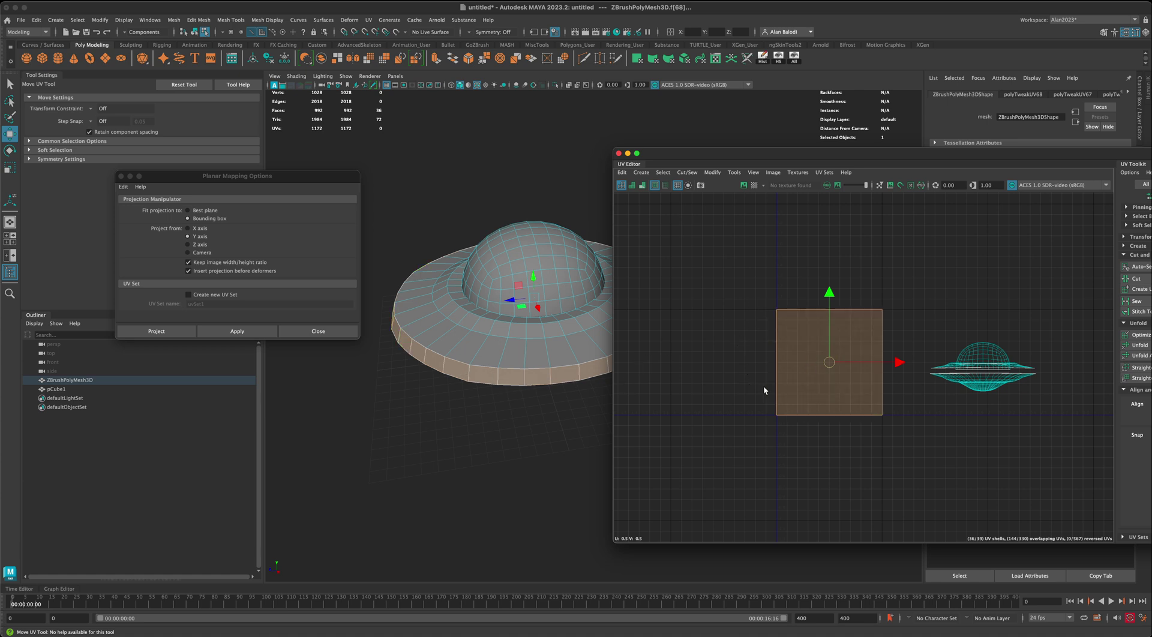
# Step: Pull three of the stacked unitized rim faces apart to examine them as separate square shells
pyautogui.click(831, 373)
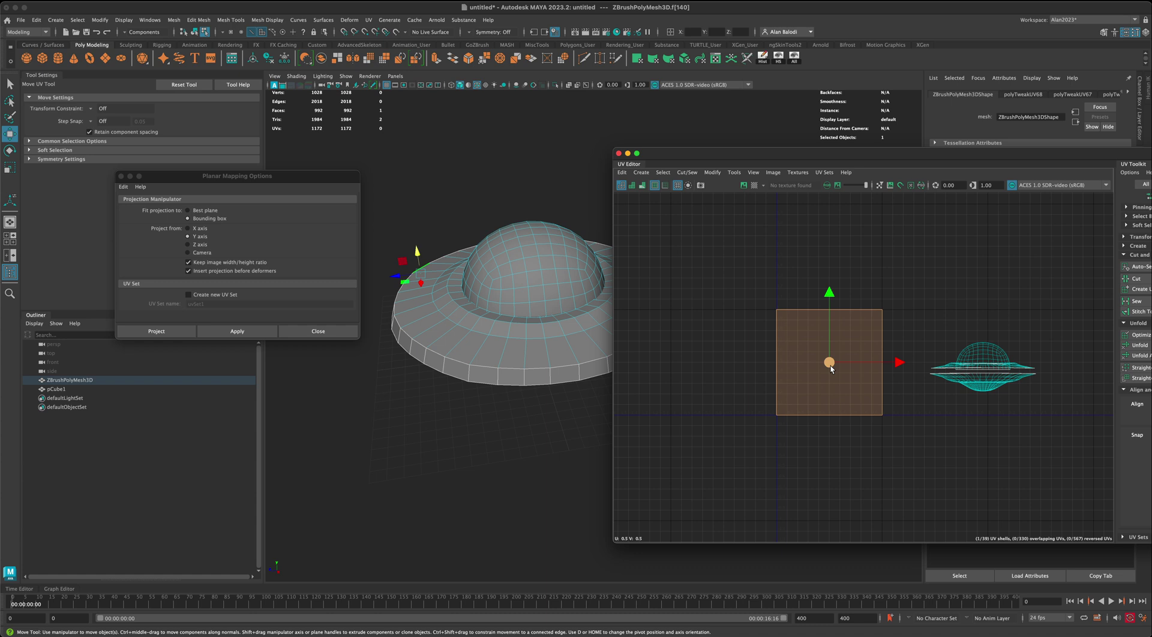
pyautogui.moveTo(830, 367); pyautogui.dragTo(687, 342)
pyautogui.click(833, 367)
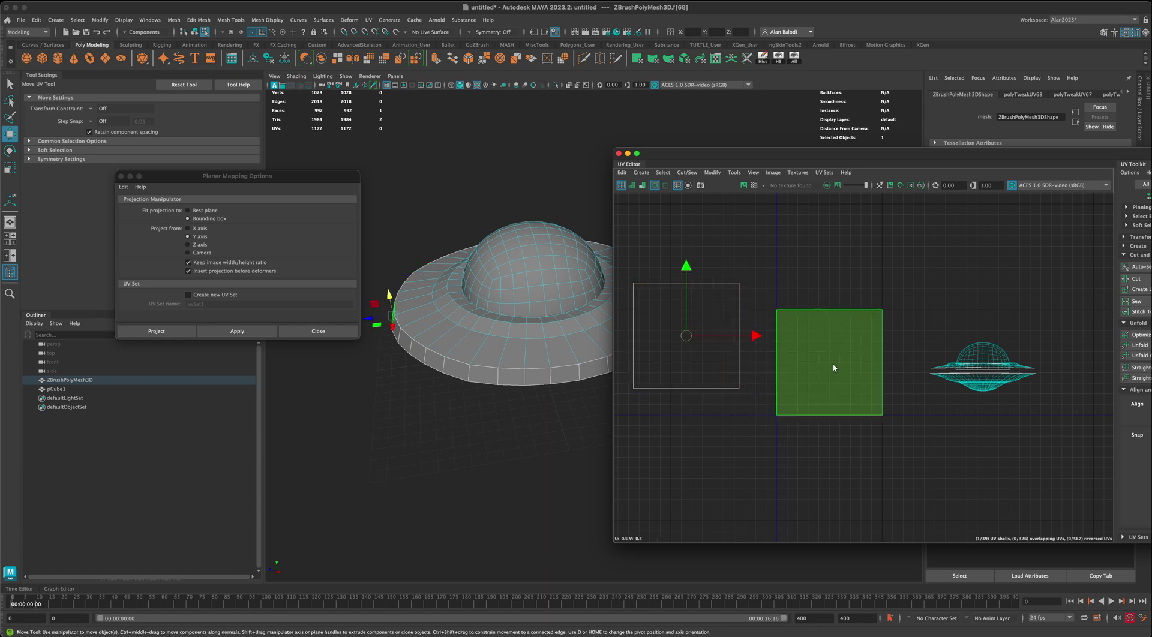
pyautogui.click(826, 376)
pyautogui.moveTo(827, 365); pyautogui.dragTo(726, 447)
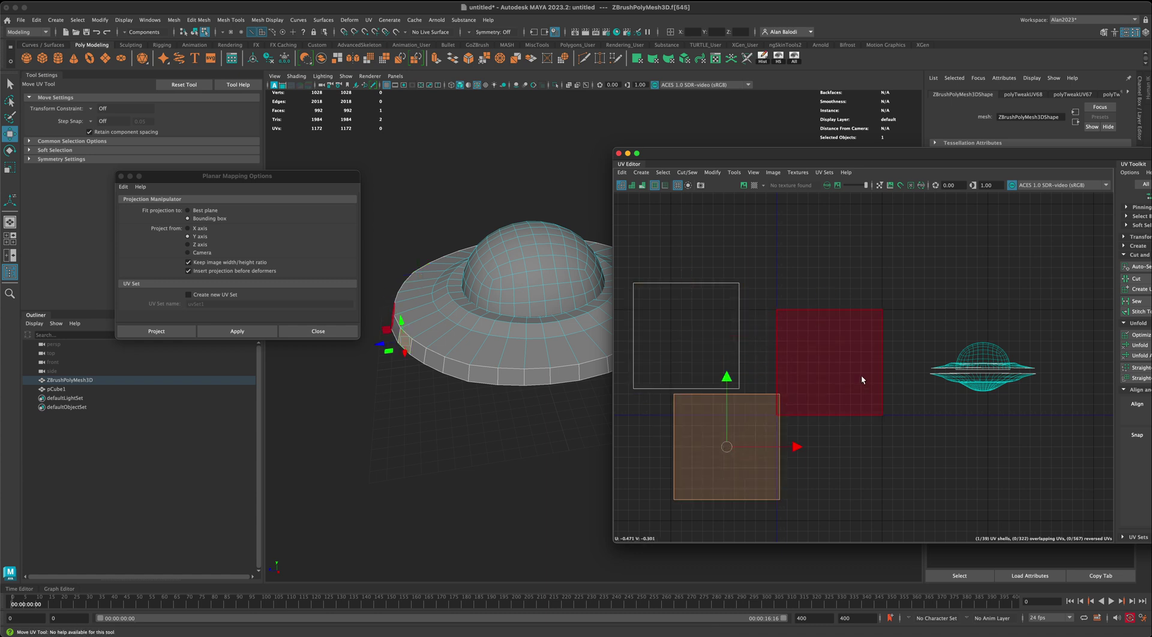
pyautogui.click(861, 380)
pyautogui.moveTo(829, 362); pyautogui.dragTo(857, 284)
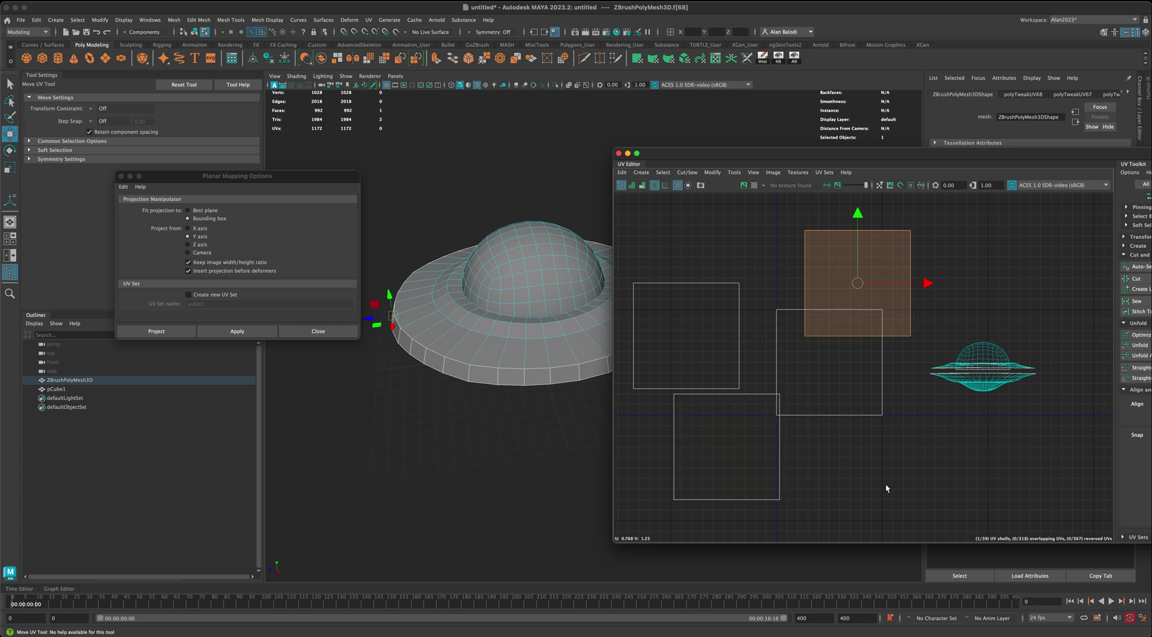
# Step: Undo the moves of the three unitized rim faces
pyautogui.press('super+z')
pyautogui.press('super+z')
pyautogui.press('super+z')
pyautogui.press('super+z')
pyautogui.press('super+z')
pyautogui.press('super+z')
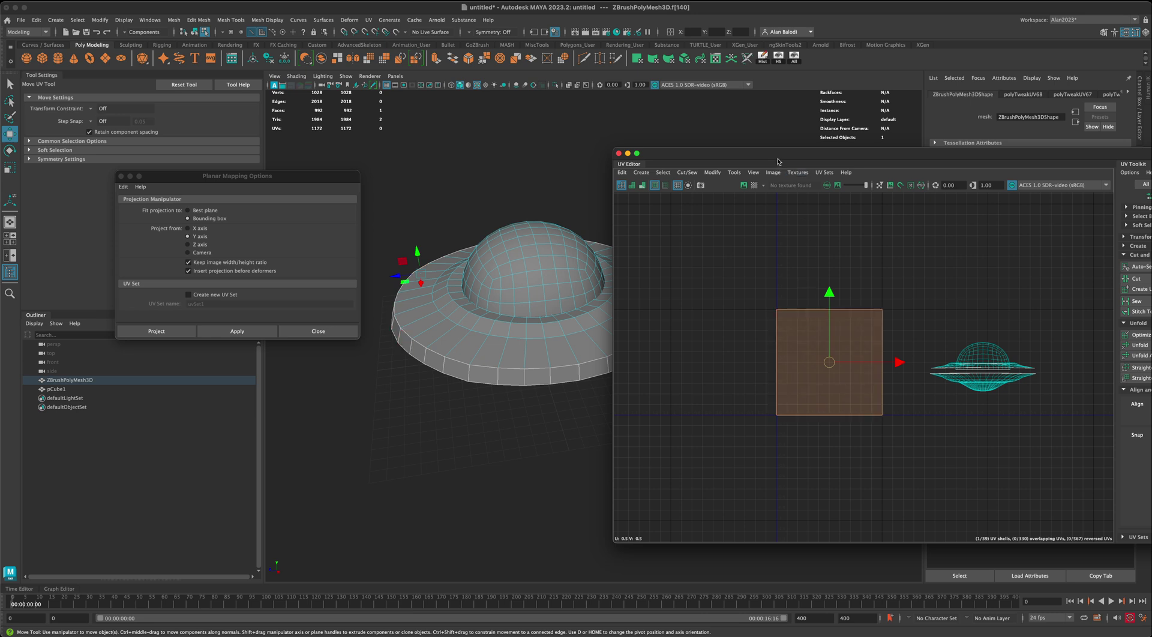
# Step: Clear the face selection, return to object mode and switch the viewport to the four-view layout
pyautogui.moveTo(778, 161); pyautogui.dragTo(869, 173)
pyautogui.scroll(2, 497, 510)
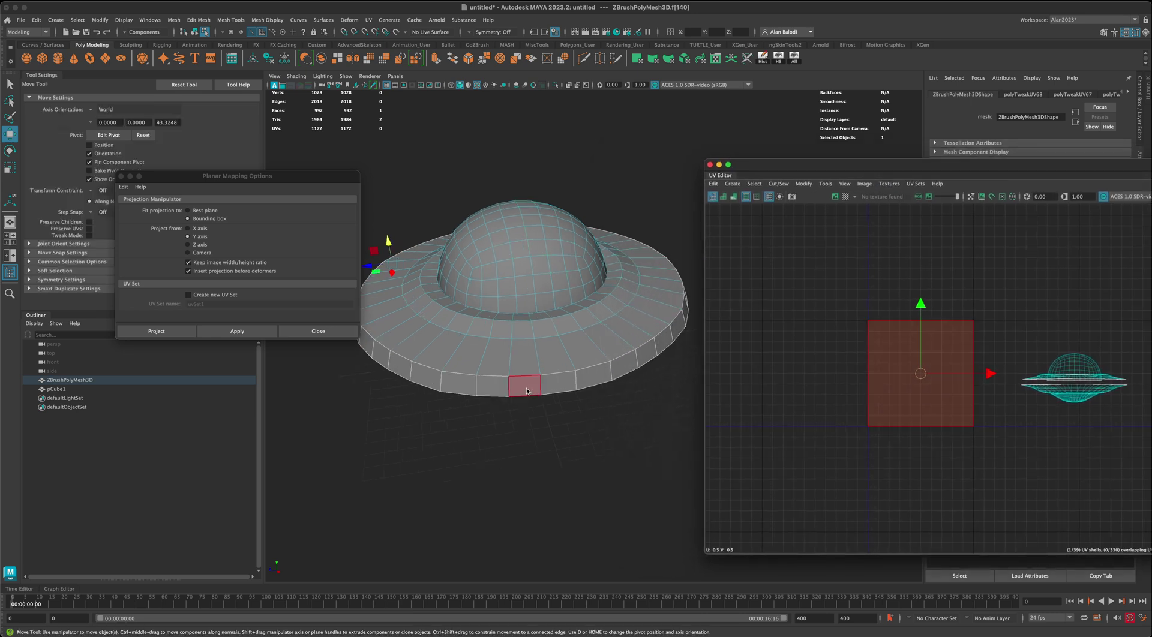
pyautogui.moveTo(526, 369)
pyautogui.mouseDown(button='right')
pyautogui.moveTo(531, 347)
pyautogui.moveTo(543, 358)
pyautogui.moveTo(524, 372)
pyautogui.moveTo(537, 348)
pyautogui.moveTo(526, 358)
pyautogui.mouseUp(button='right')
pyautogui.click(511, 384)
pyautogui.click(529, 432)
pyautogui.press('space')
pyautogui.click(530, 430)
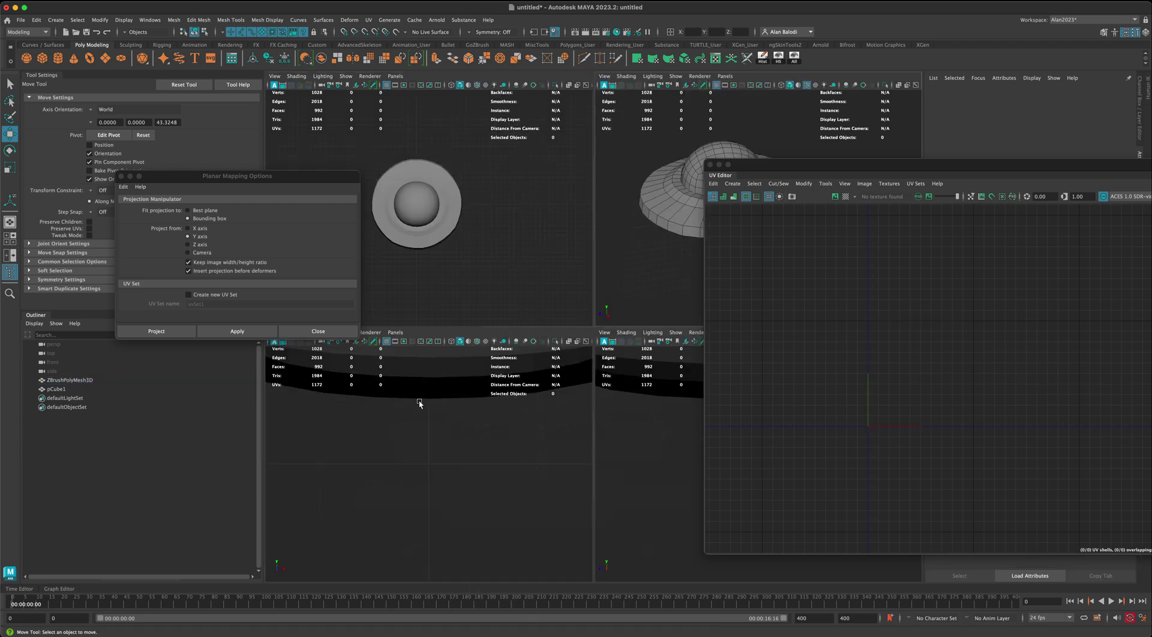
# Step: Select all vertical edges around the saucer's outer rim in the front view, using edge mode
pyautogui.scroll(-10, 478, 467)
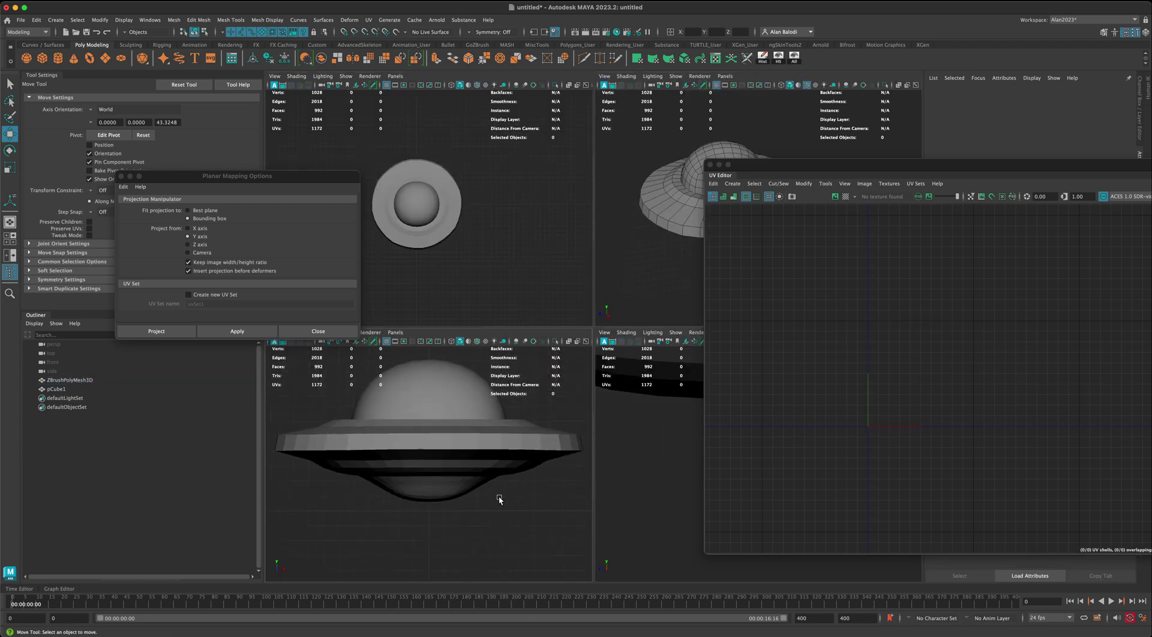
pyautogui.scroll(-2, 499, 500)
pyautogui.click(491, 472)
pyautogui.moveTo(476, 369); pyautogui.dragTo(474, 346, button='right')
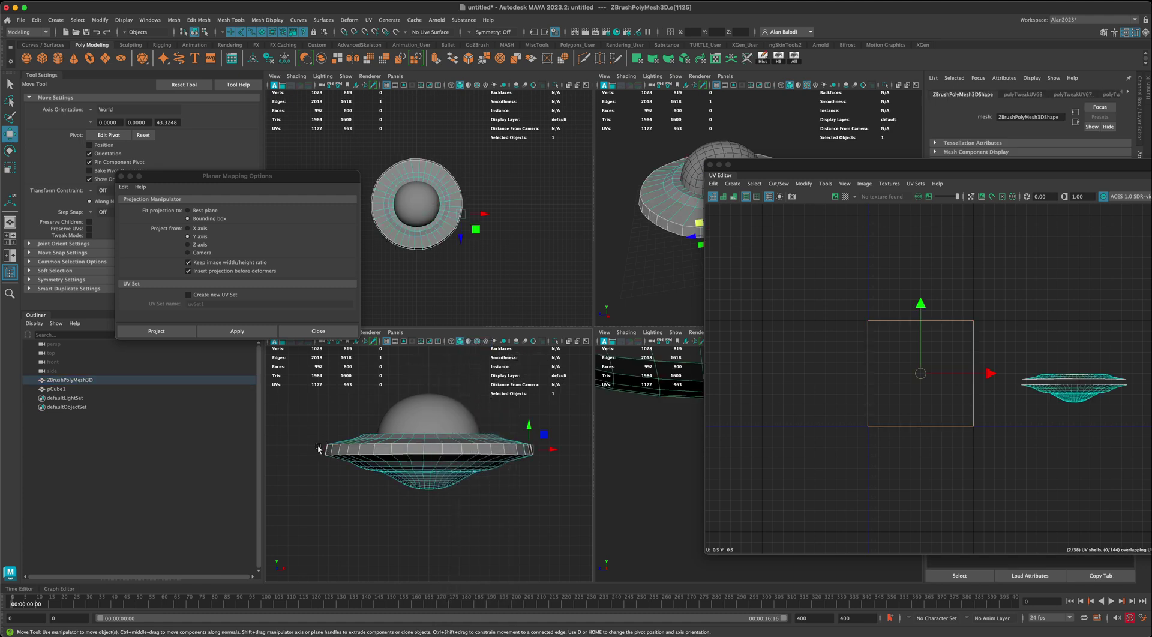
pyautogui.moveTo(317, 448); pyautogui.dragTo(538, 449)
pyautogui.doubleClick(540, 452)
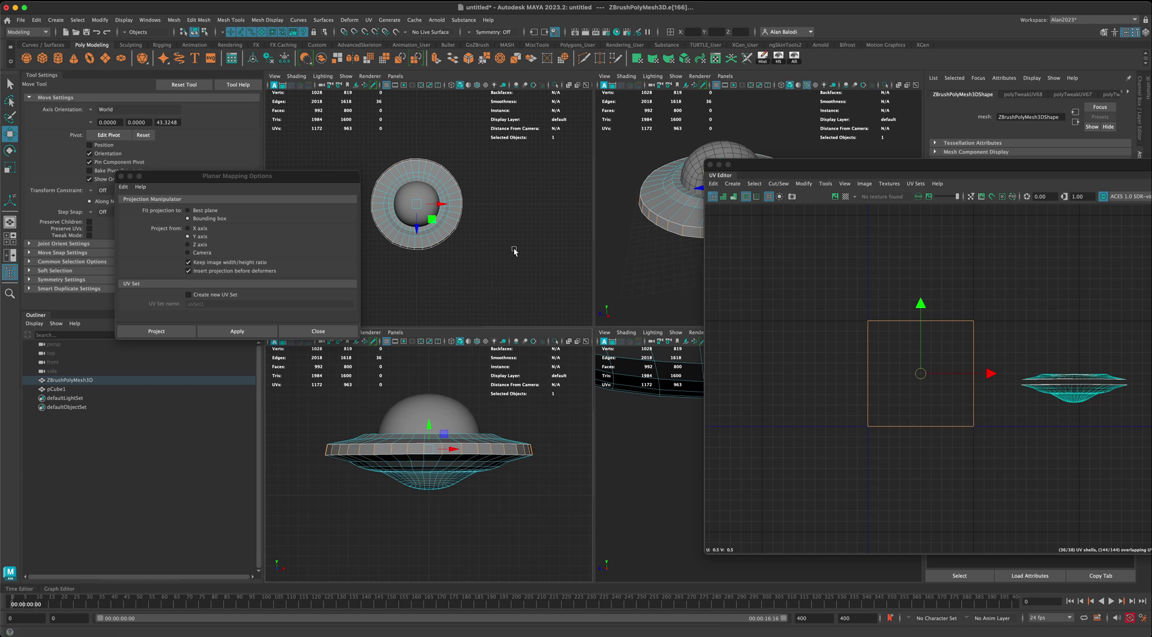
# Step: Return to the single perspective view and deselect one vertical rim edge to leave it as the seam
pyautogui.keyDown('alt'); pyautogui.moveTo(514, 252); pyautogui.dragTo(506, 251); pyautogui.keyUp('alt')
pyautogui.press('space')
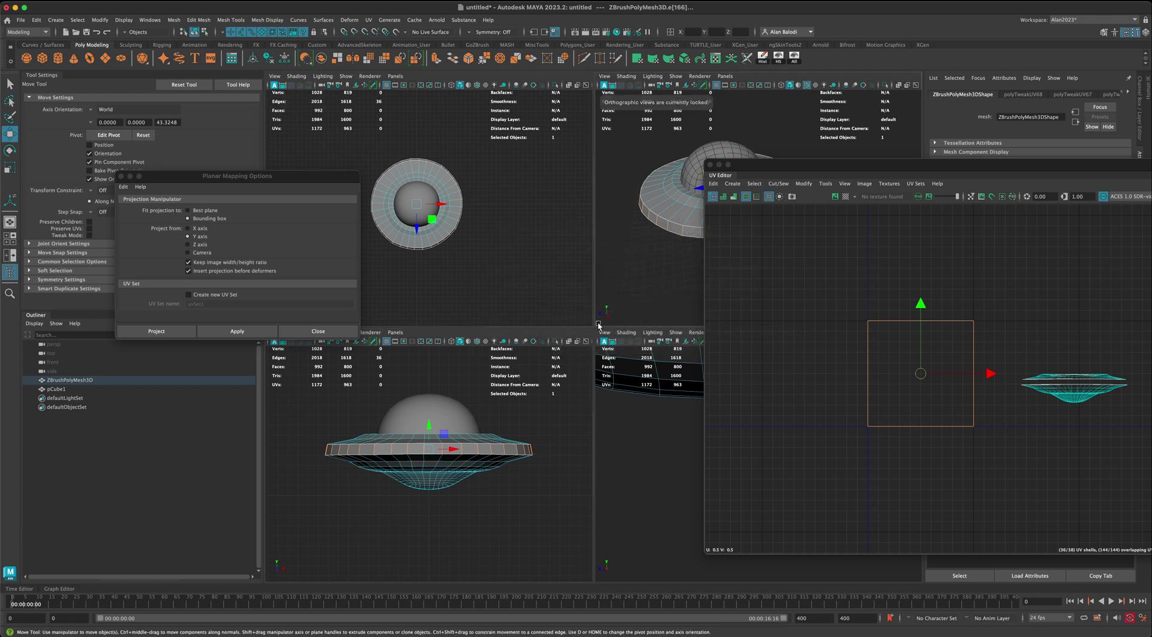
pyautogui.press('space')
pyautogui.keyDown('alt'); pyautogui.moveTo(574, 438); pyautogui.dragTo(488, 424); pyautogui.keyUp('alt')
pyautogui.scroll(3, 571, 429)
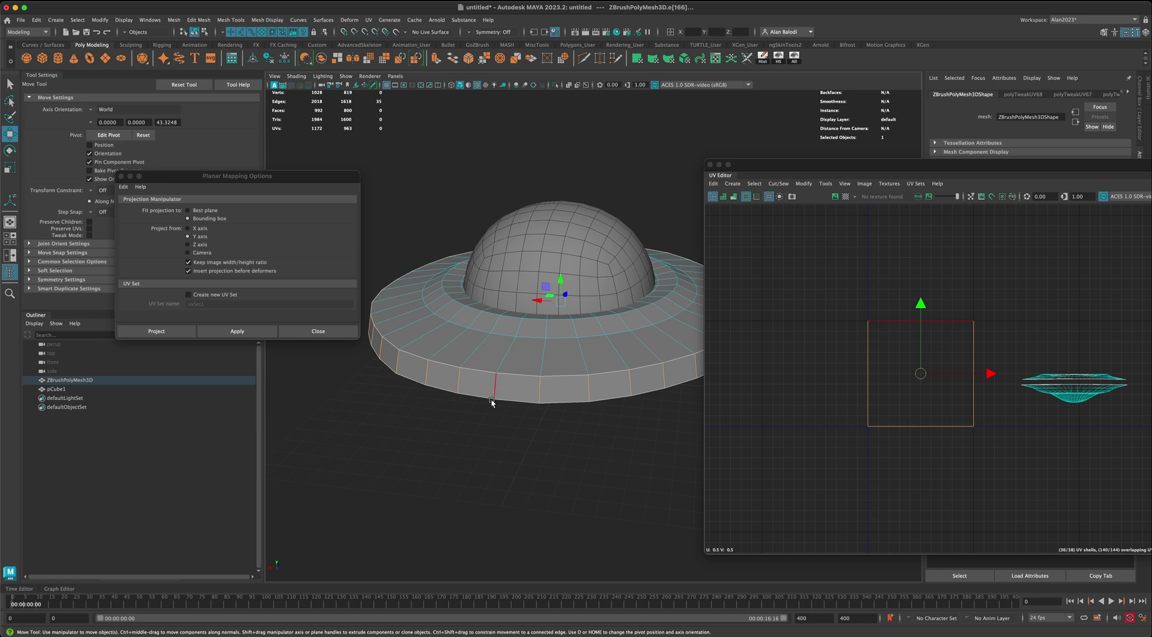
pyautogui.keyDown('ctrl'); pyautogui.click(494, 391); pyautogui.keyUp('ctrl')
# Step: Stitch the unitized rim faces together along the selected vertical edges, using the A to B direction
pyautogui.moveTo(853, 170); pyautogui.dragTo(626, 153)
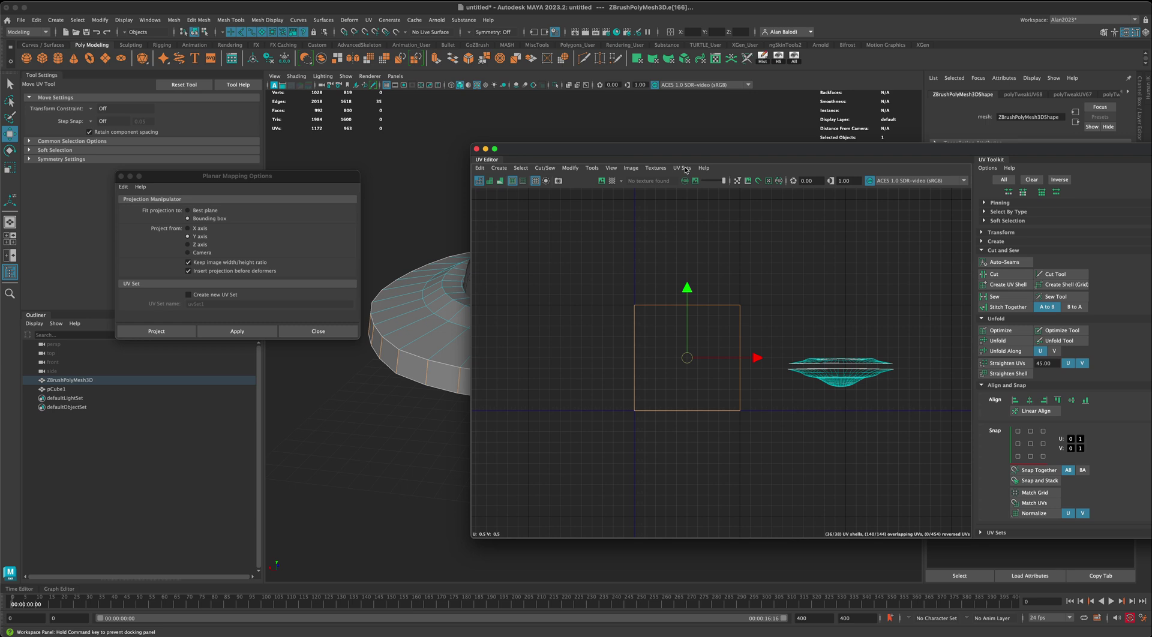
pyautogui.click(1007, 308)
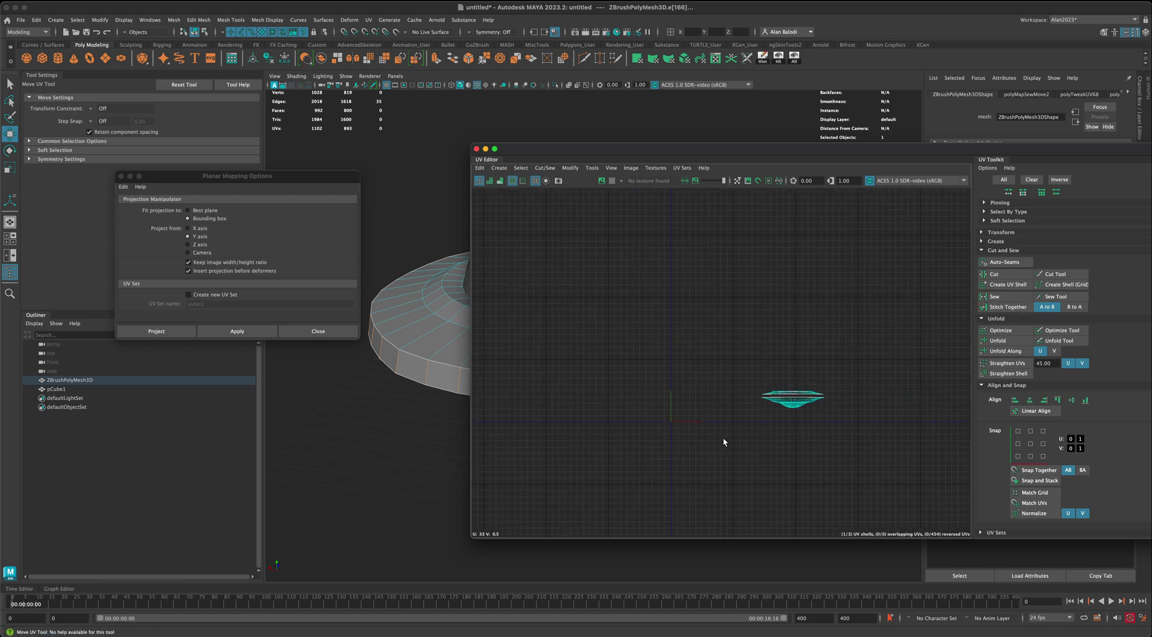
pyautogui.scroll(-6, 723, 442)
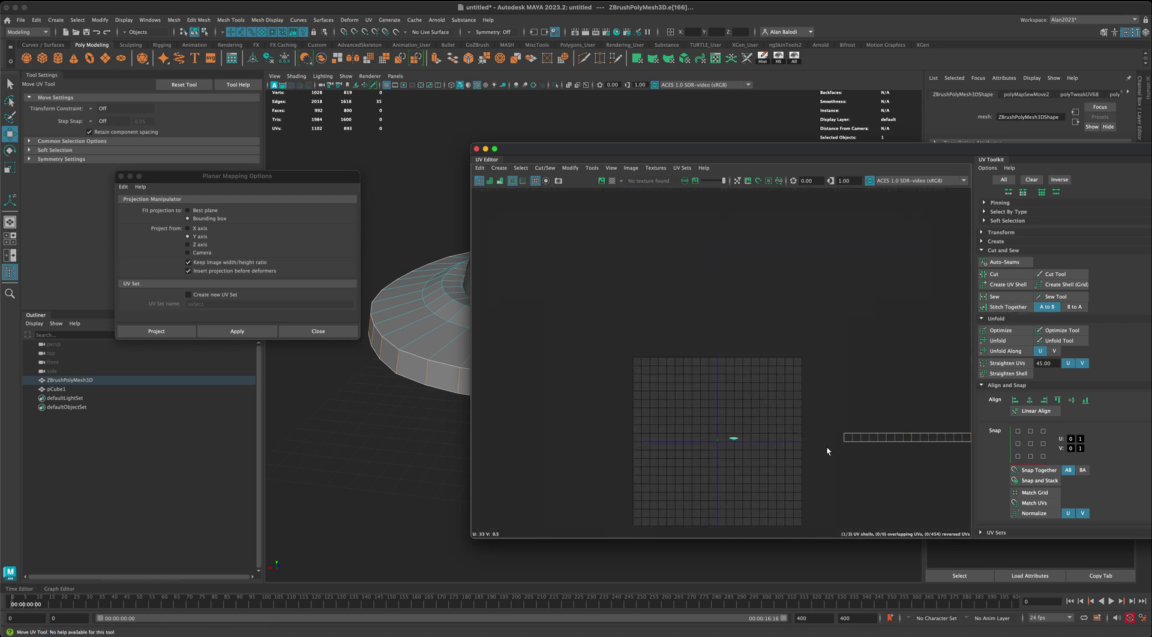
pyautogui.keyDown('alt'); pyautogui.moveTo(852, 458); pyautogui.dragTo(636, 373, button='middle'); pyautogui.keyUp('alt')
pyautogui.scroll(-3, 705, 391)
pyautogui.keyDown('alt'); pyautogui.moveTo(706, 400); pyautogui.dragTo(724, 407, button='middle'); pyautogui.keyUp('alt')
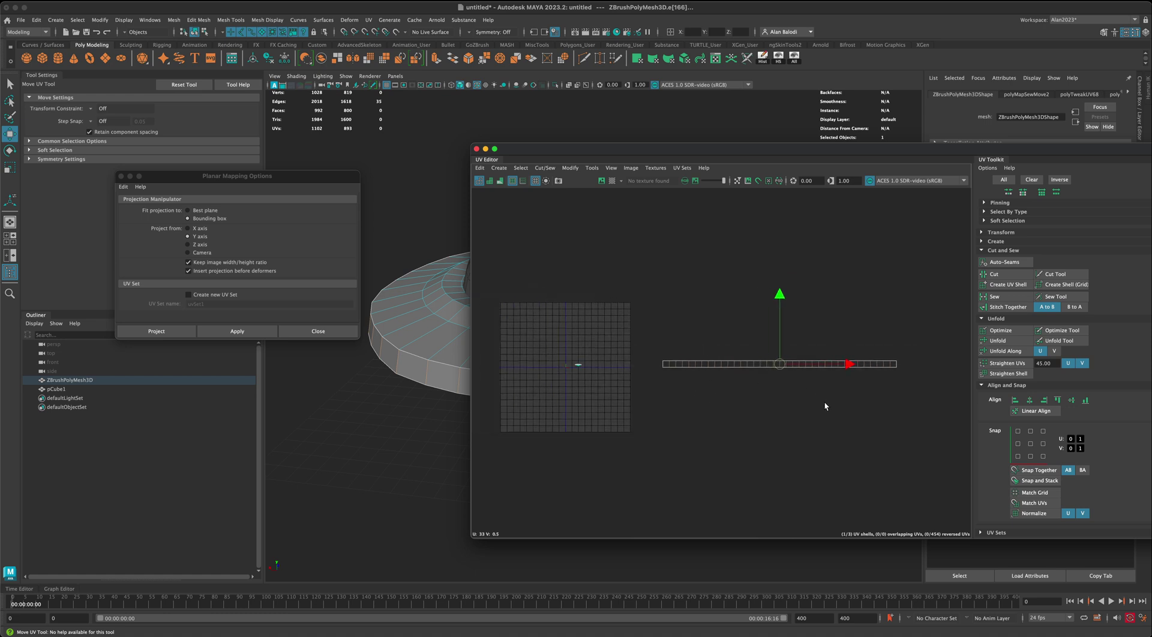
pyautogui.scroll(2, 804, 412)
pyautogui.keyDown('alt'); pyautogui.moveTo(824, 404); pyautogui.dragTo(757, 418, button='middle'); pyautogui.keyUp('alt')
pyautogui.scroll(3, 635, 403)
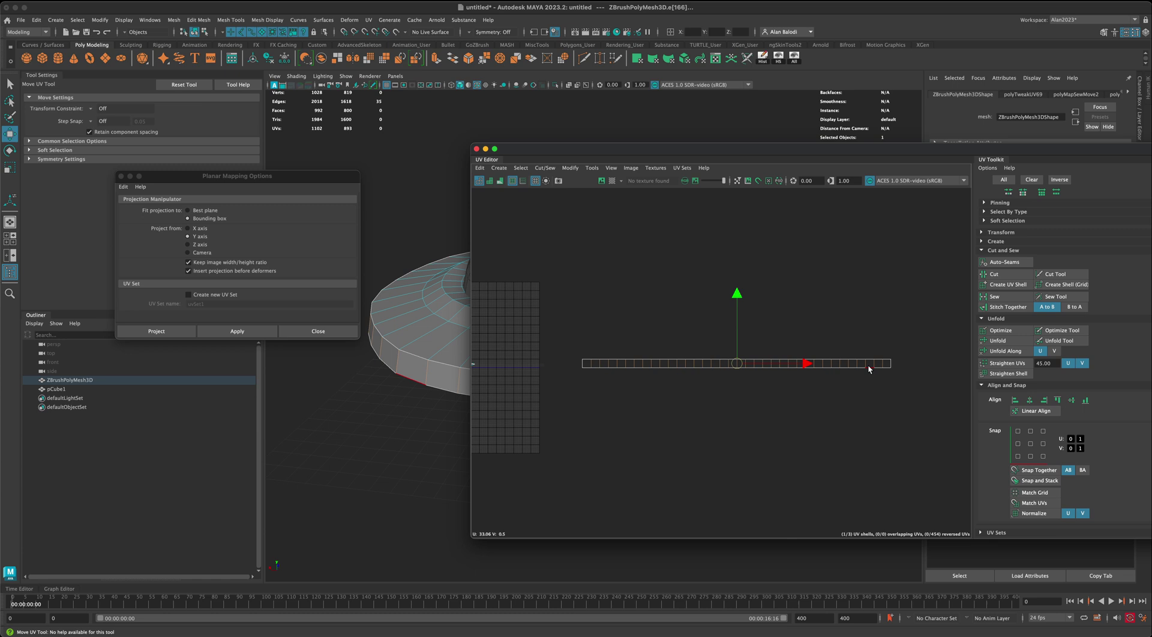
# Step: Select all faces of the straight rim strip and lay out its UVs into the 0–1 tile
pyautogui.moveTo(867, 365); pyautogui.dragTo(595, 312, button='right')
pyautogui.moveTo(553, 305); pyautogui.dragTo(917, 401)
pyautogui.scroll(-3, 776, 427)
pyautogui.keyDown('alt'); pyautogui.moveTo(721, 435); pyautogui.dragTo(812, 412, button='middle'); pyautogui.keyUp('alt')
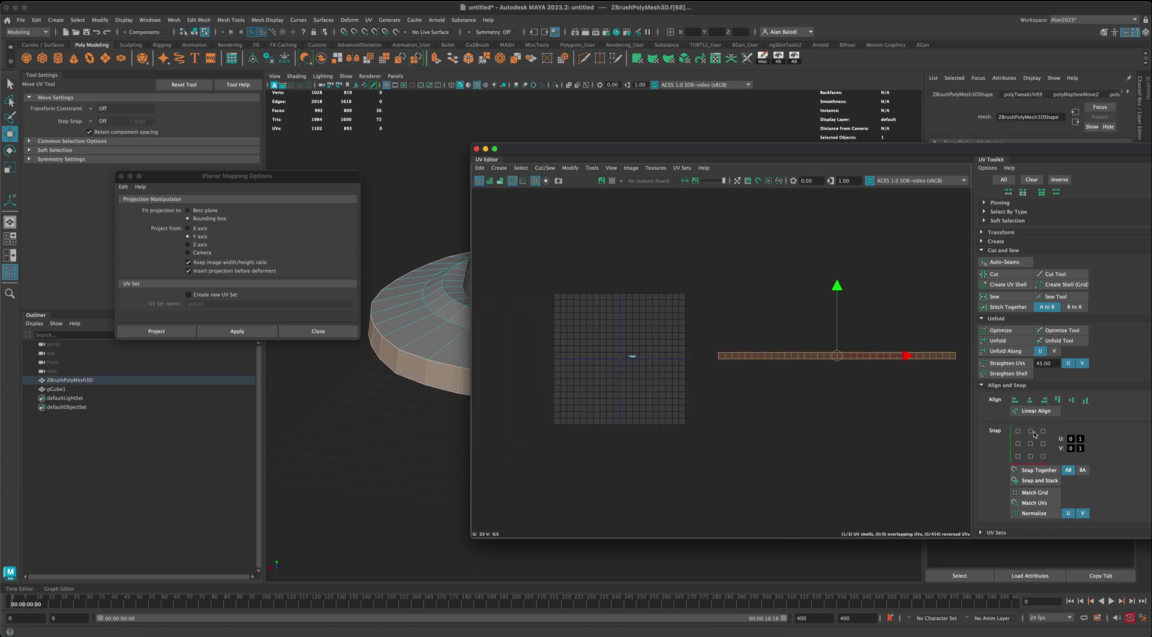
pyautogui.scroll(-4, 1033, 433)
pyautogui.click(1005, 507)
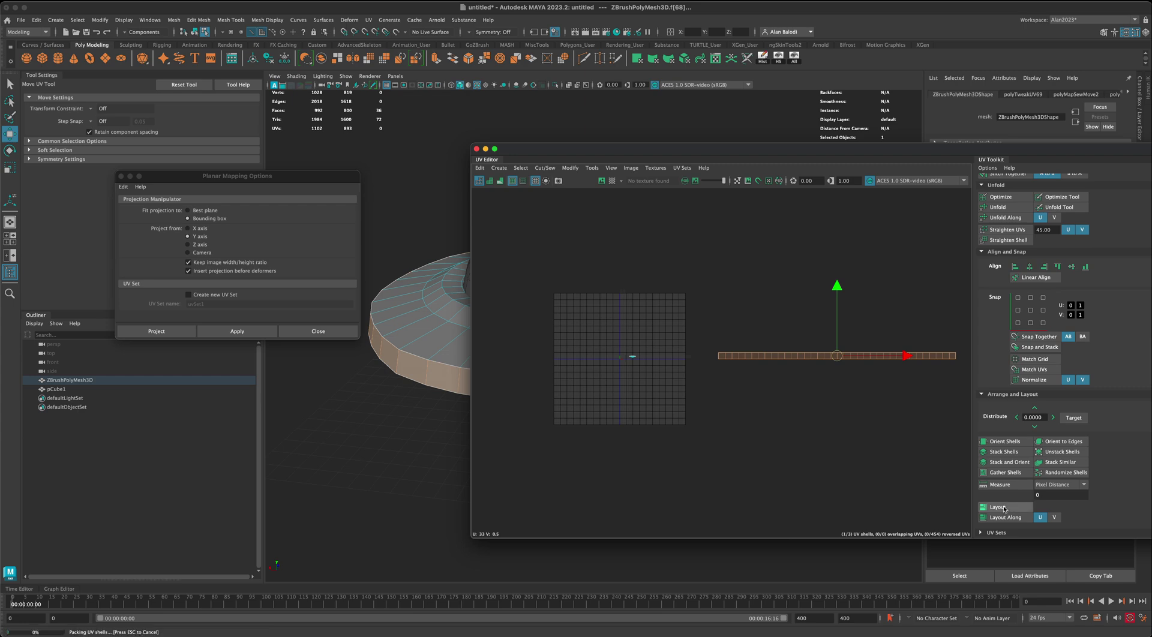
# Step: Apply the checker map and scale the rim strip's UVs up uniformly to reduce the checker stretching
pyautogui.scroll(5, 639, 415)
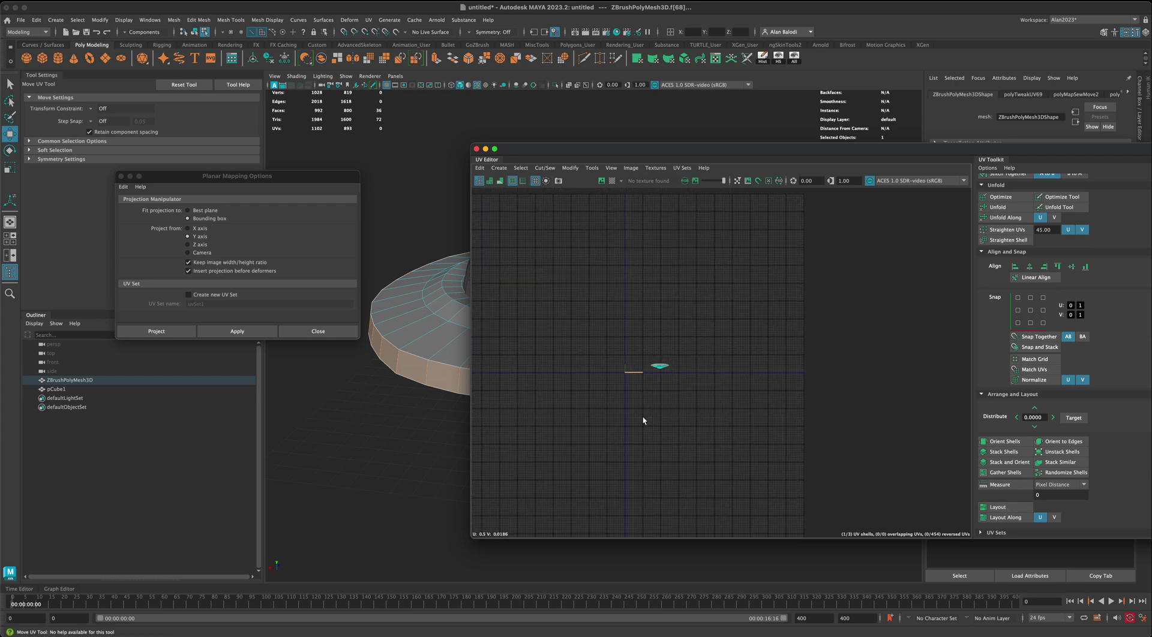
pyautogui.scroll(8, 643, 420)
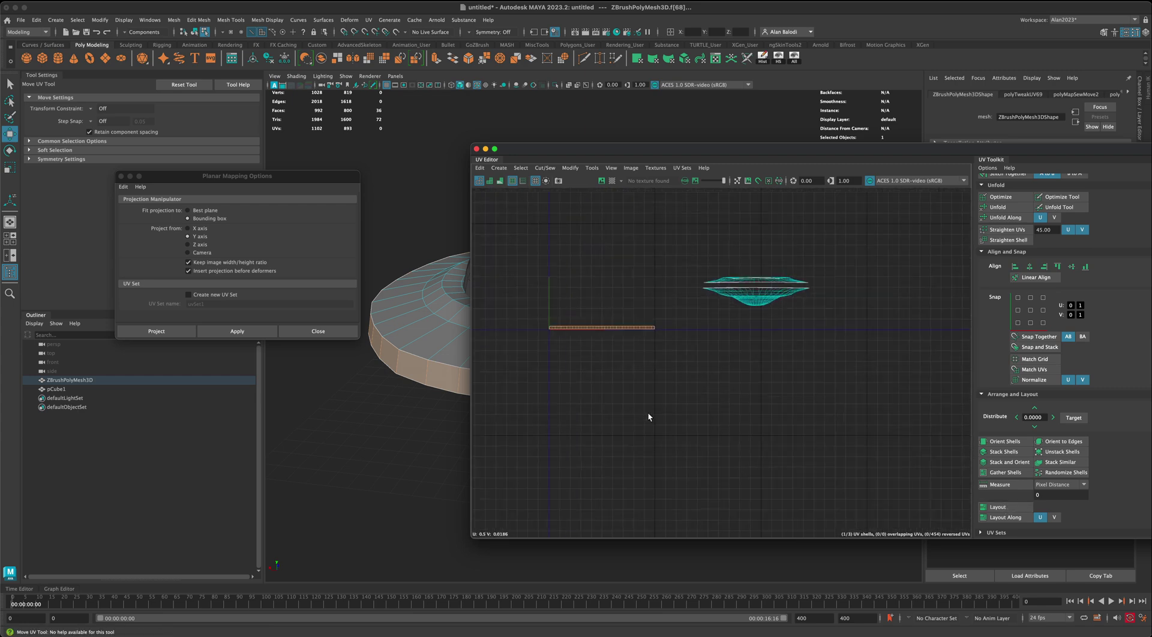
pyautogui.scroll(2, 648, 416)
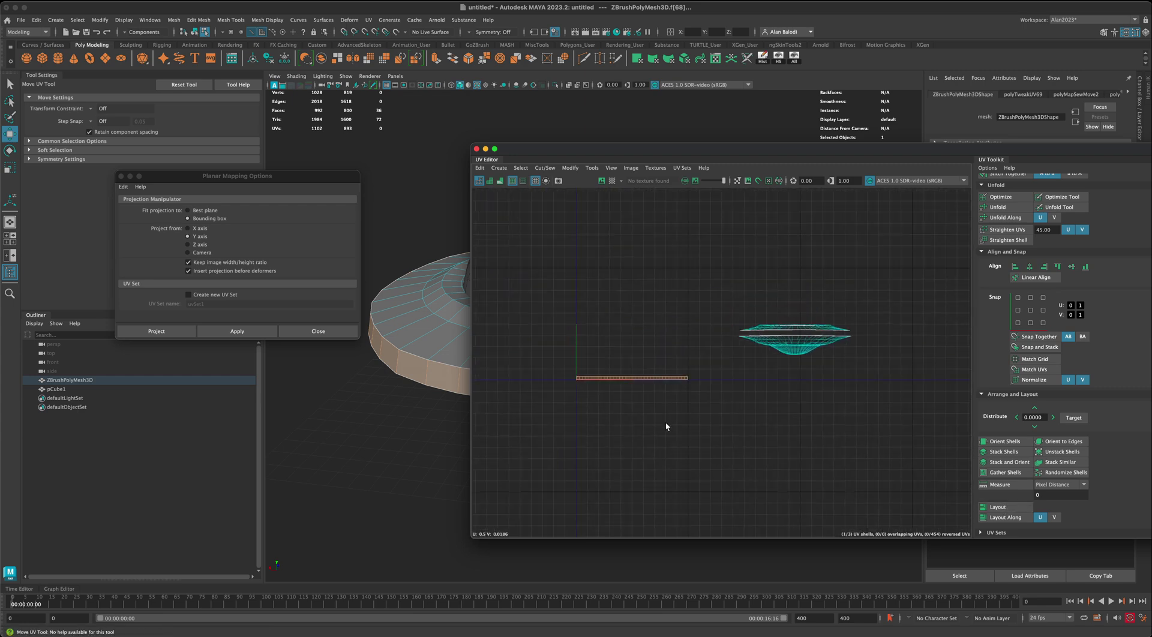
pyautogui.click(614, 181)
pyautogui.moveTo(604, 152); pyautogui.dragTo(824, 156)
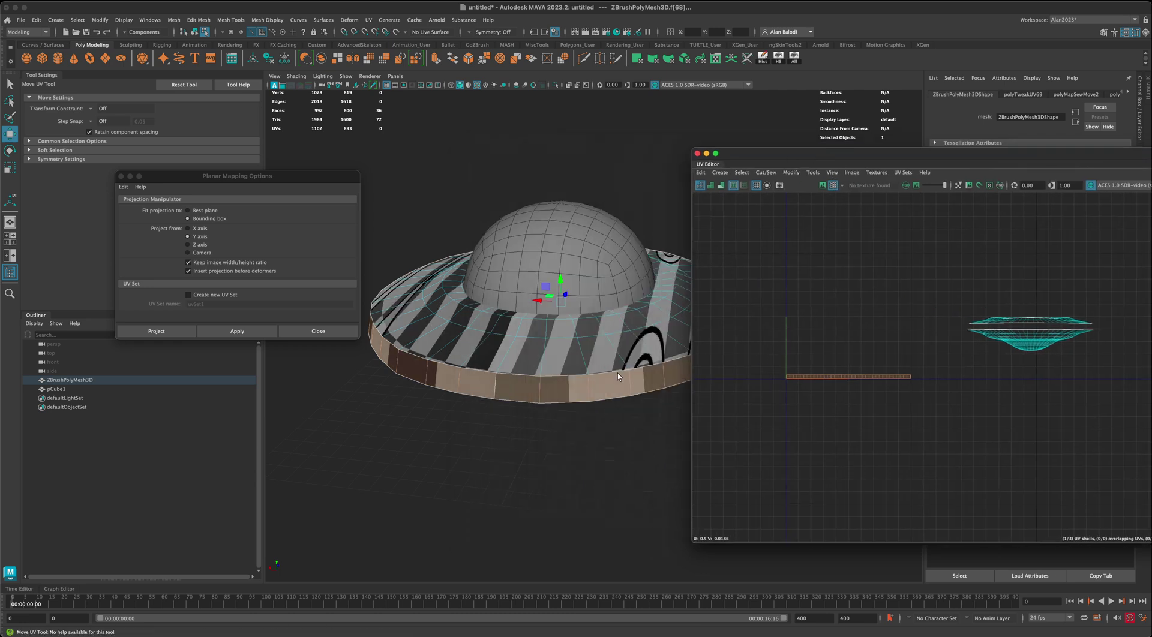
pyautogui.press('r')
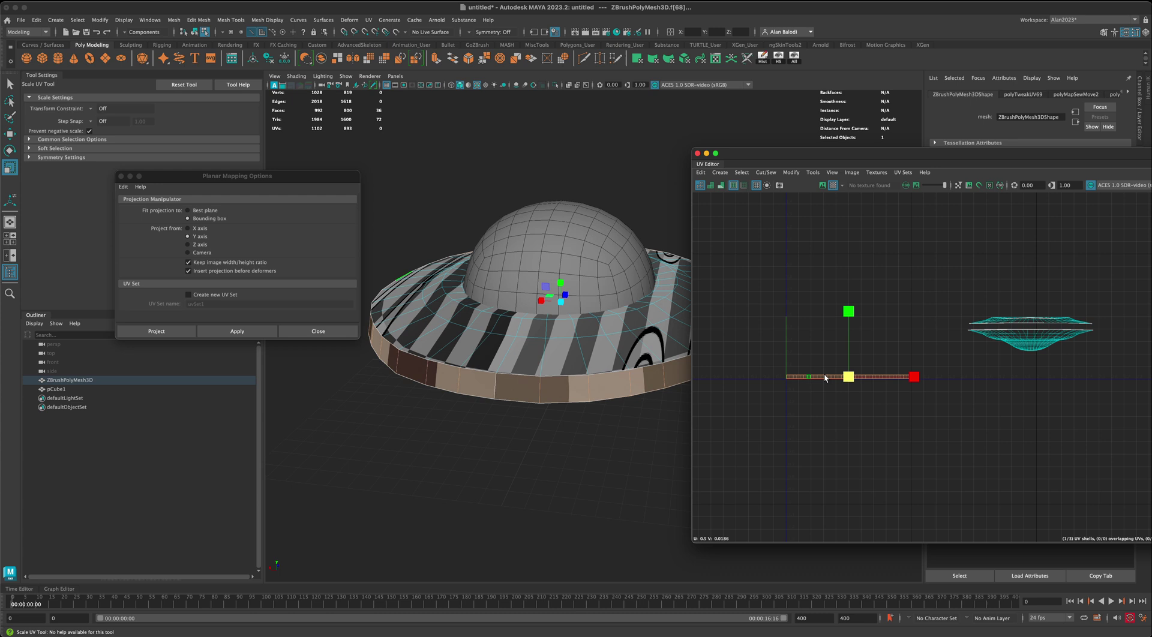
pyautogui.moveTo(845, 374); pyautogui.dragTo(928, 327)
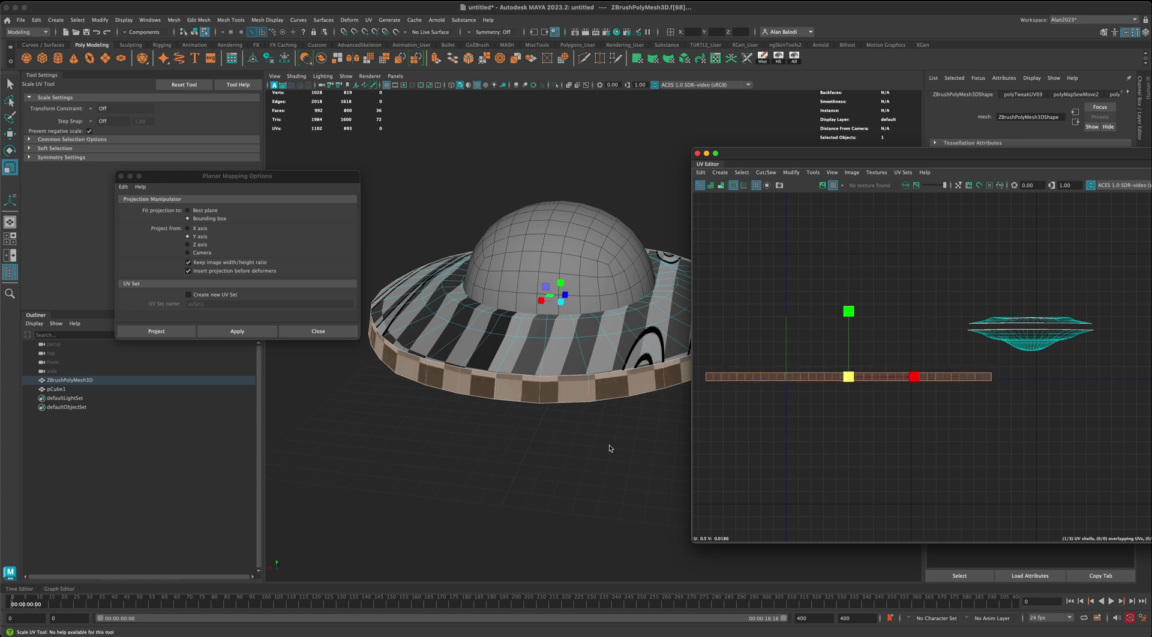
# Step: Examine the checker pattern around the saucer's outer rim from several angles for stretching
pyautogui.keyDown('alt'); pyautogui.moveTo(607, 450); pyautogui.dragTo(553, 463); pyautogui.keyUp('alt')
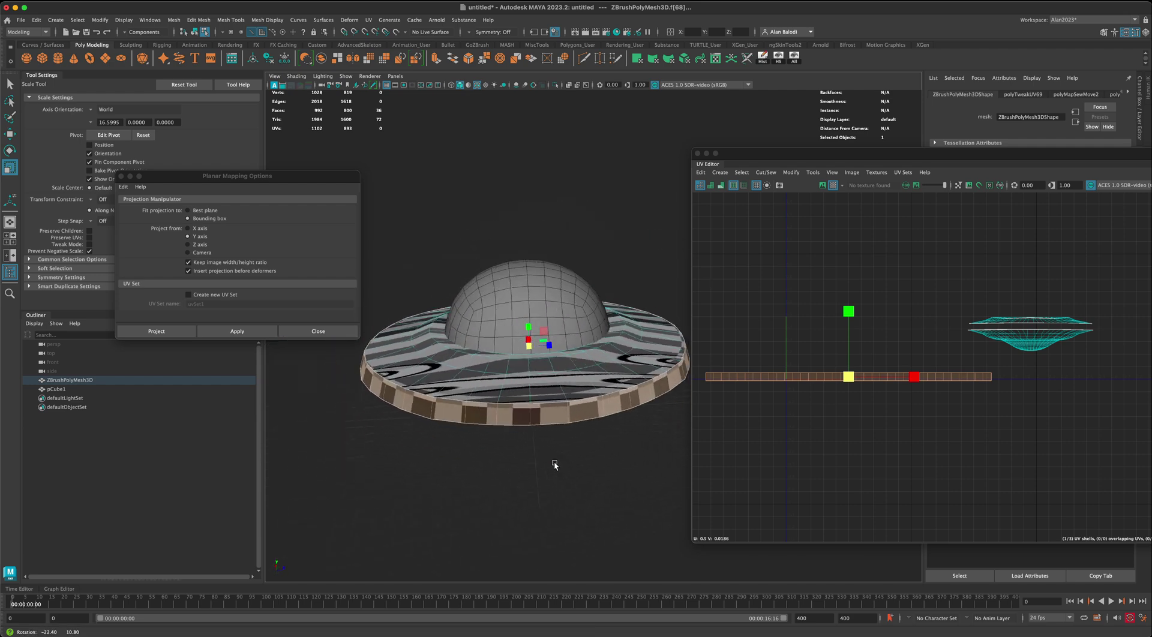
pyautogui.keyDown('alt'); pyautogui.moveTo(480, 477); pyautogui.dragTo(529, 448); pyautogui.keyUp('alt')
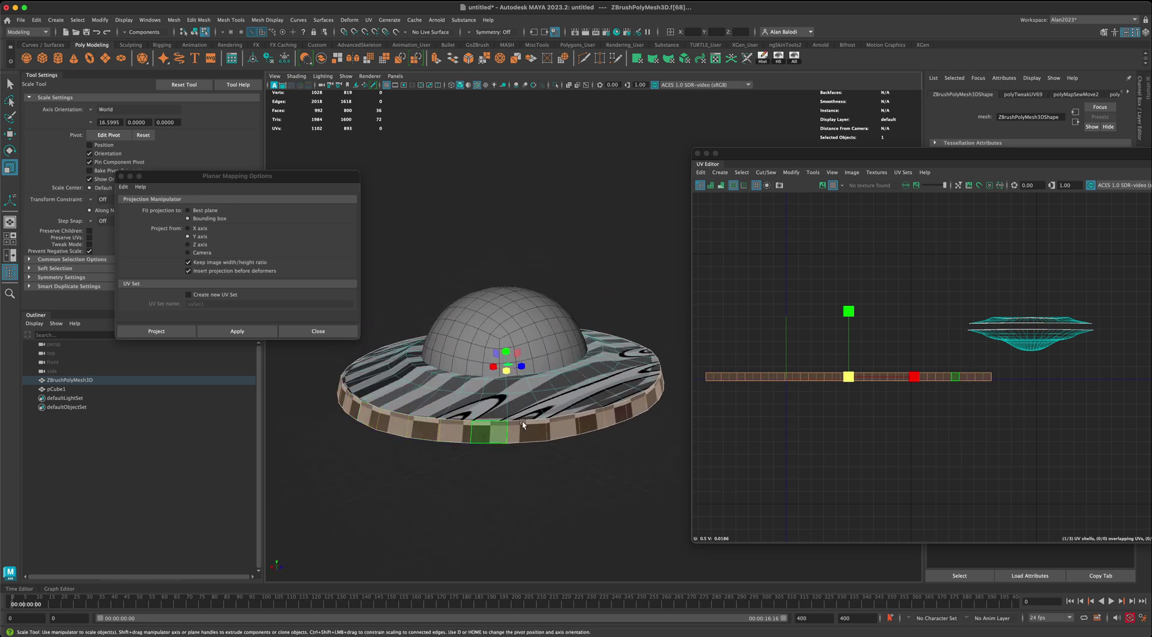
pyautogui.click(397, 401)
pyautogui.moveTo(534, 483)
pyautogui.keyDown('alt'); pyautogui.mouseDown()
pyautogui.moveTo(516, 501)
pyautogui.moveTo(540, 486)
pyautogui.mouseUp(); pyautogui.keyUp('alt')
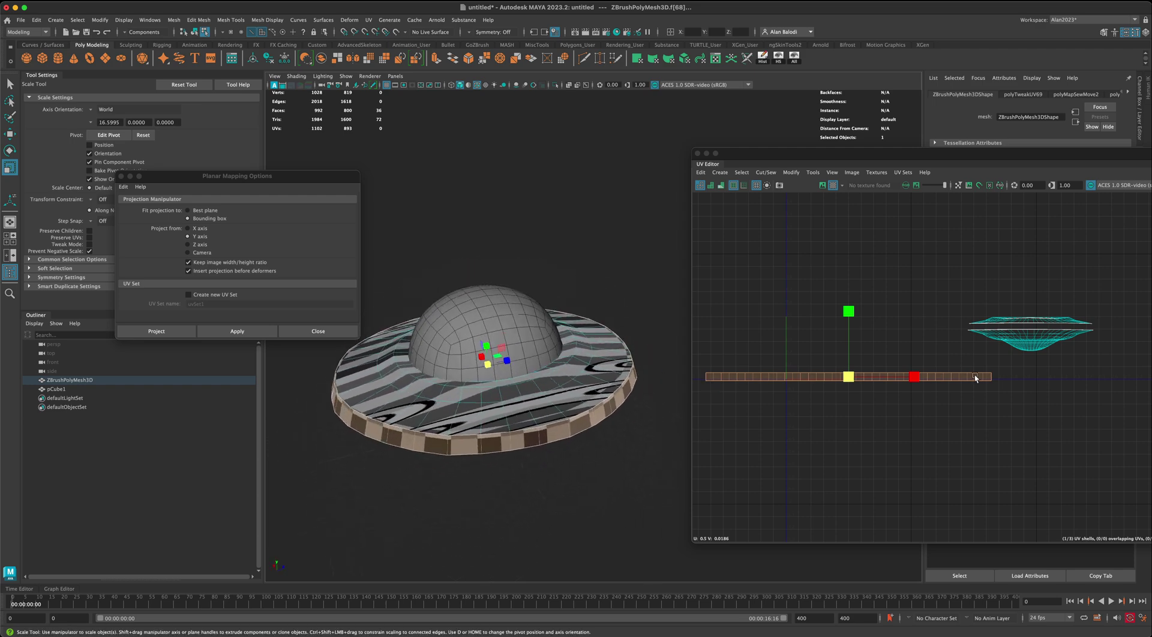
pyautogui.keyDown('alt'); pyautogui.moveTo(548, 482); pyautogui.dragTo(586, 447, button='middle'); pyautogui.keyUp('alt')
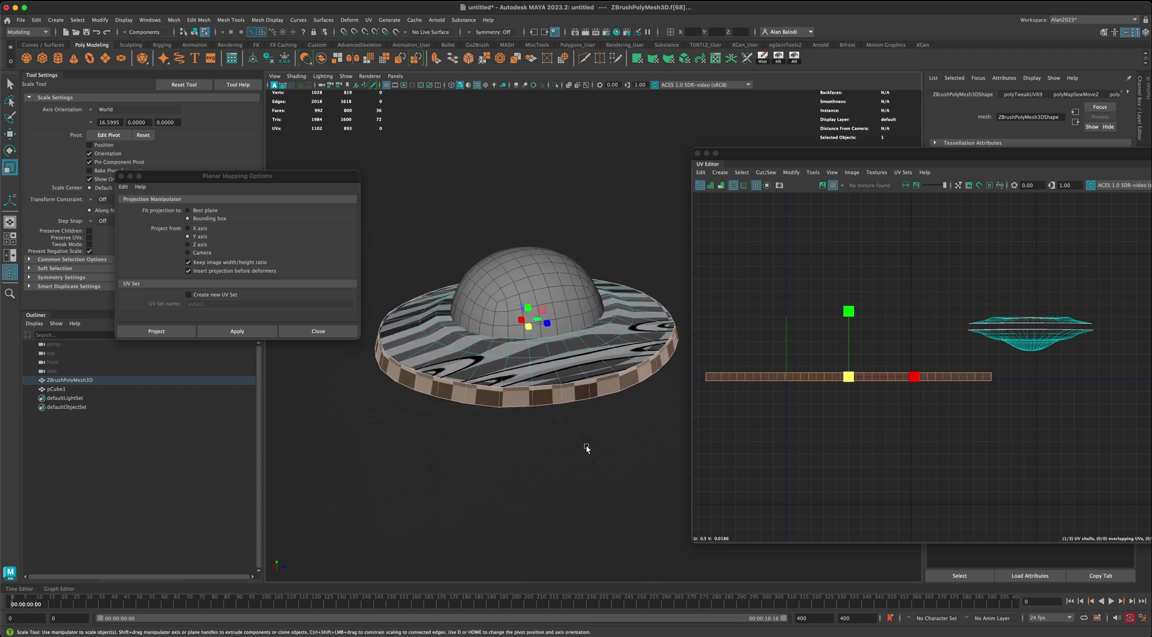
pyautogui.keyDown('alt'); pyautogui.moveTo(586, 447); pyautogui.dragTo(587, 444); pyautogui.keyUp('alt')
pyautogui.keyDown('alt'); pyautogui.moveTo(587, 453); pyautogui.dragTo(582, 478, button='middle'); pyautogui.keyUp('alt')
pyautogui.keyDown('alt'); pyautogui.moveTo(602, 457); pyautogui.dragTo(588, 462); pyautogui.keyUp('alt')
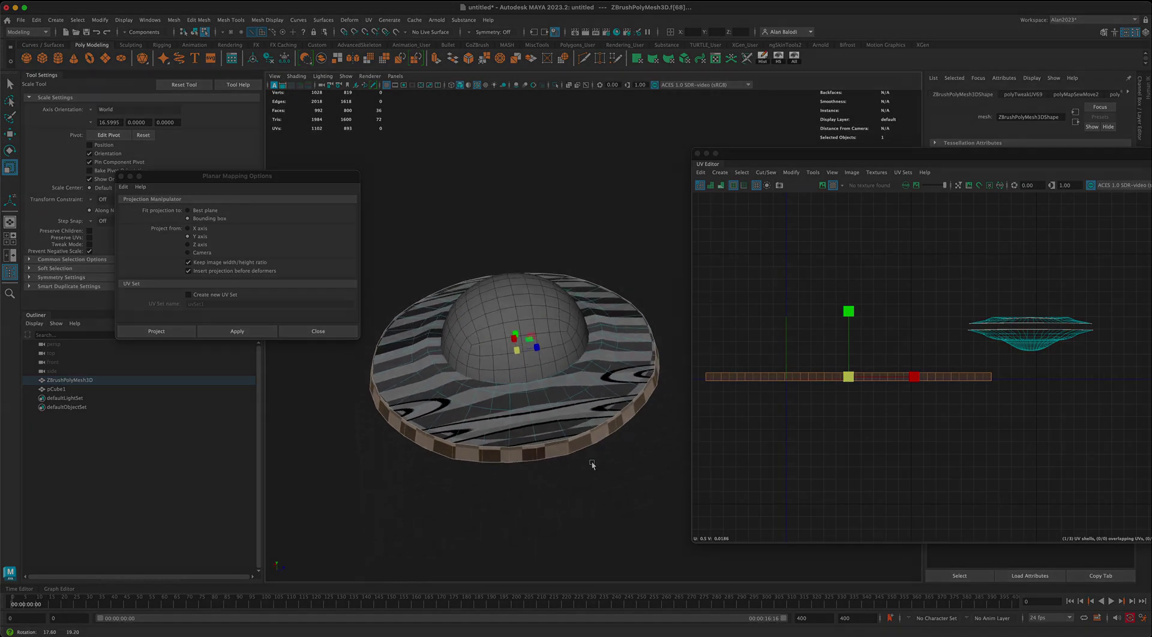